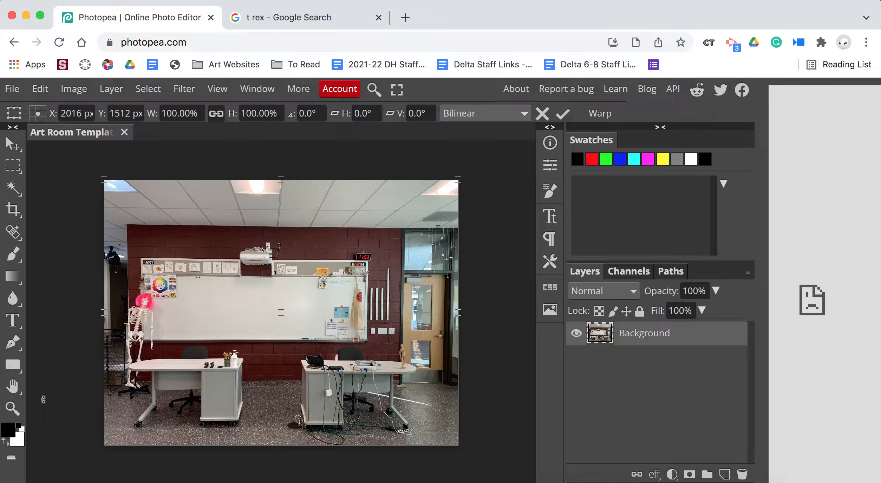
Commit the free transform on the classroom photo and fully lock the Background layer
{"action": "scroll", "coordinate": [287, 357], "scroll_direction": "up", "scroll_amount": 15}
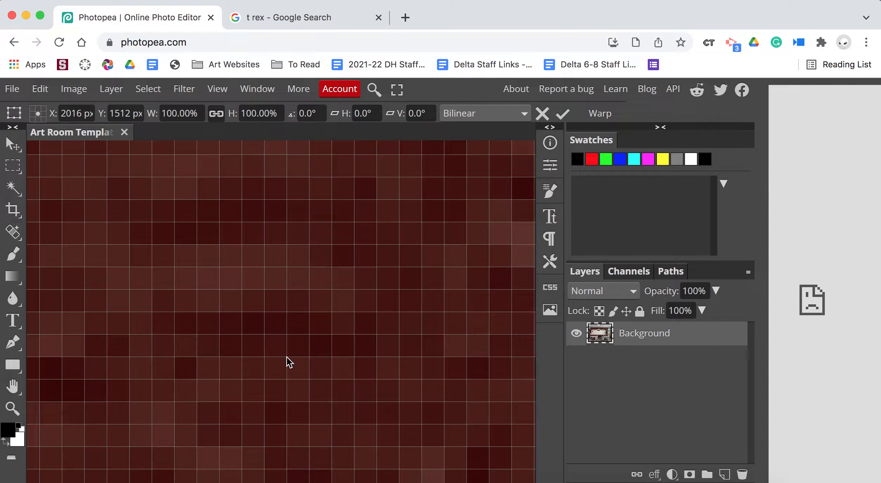
{"action": "scroll", "coordinate": [286, 357], "scroll_direction": "down", "scroll_amount": 10}
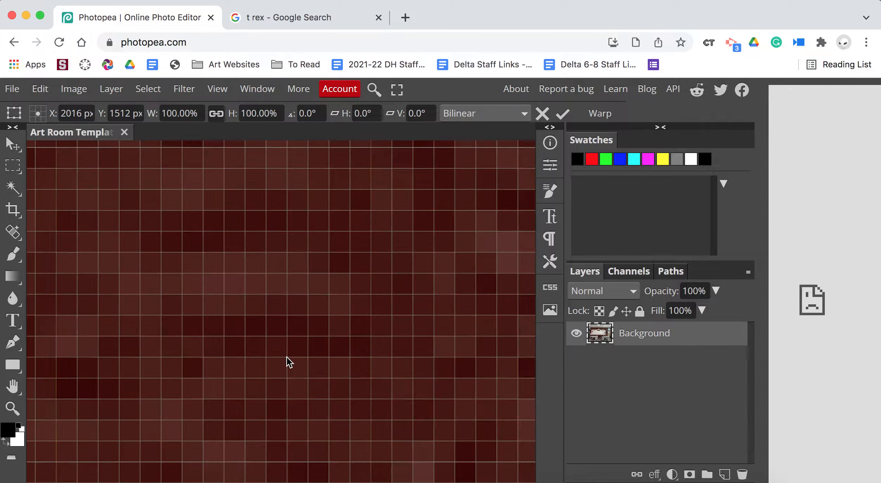
{"action": "scroll", "coordinate": [286, 357], "scroll_direction": "down", "scroll_amount": 8}
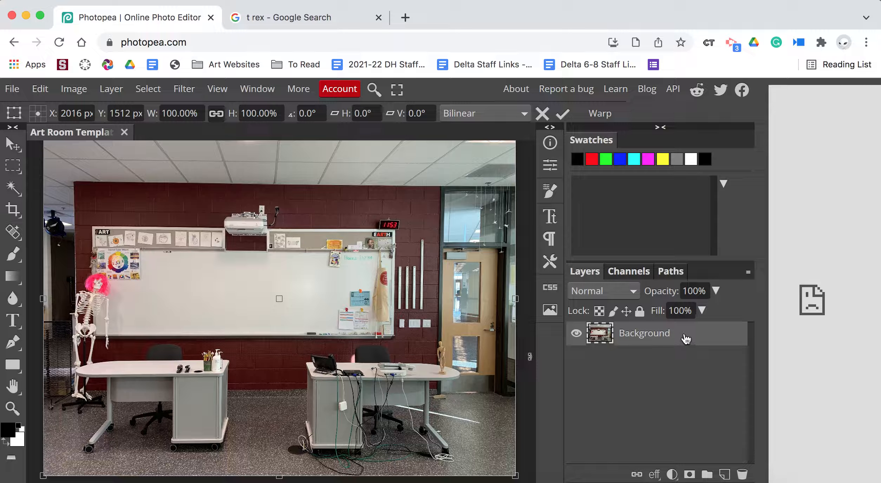
{"action": "key", "text": "Return"}
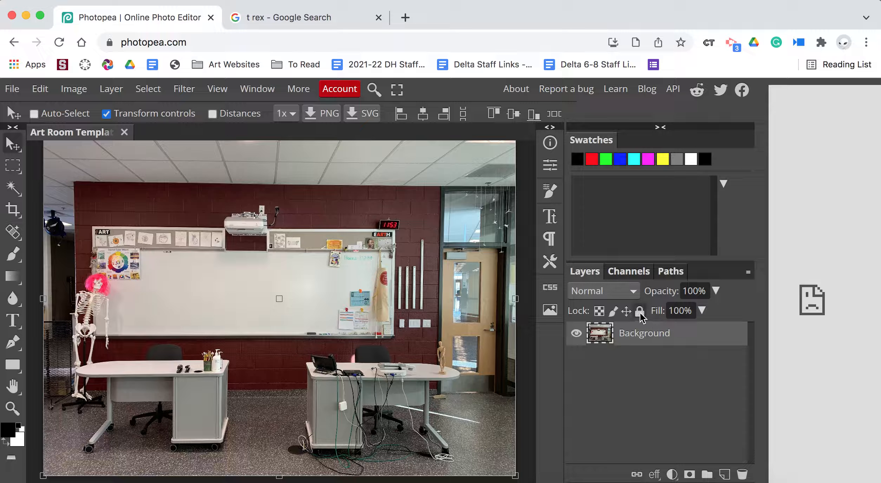
{"action": "left_click", "coordinate": [640, 311]}
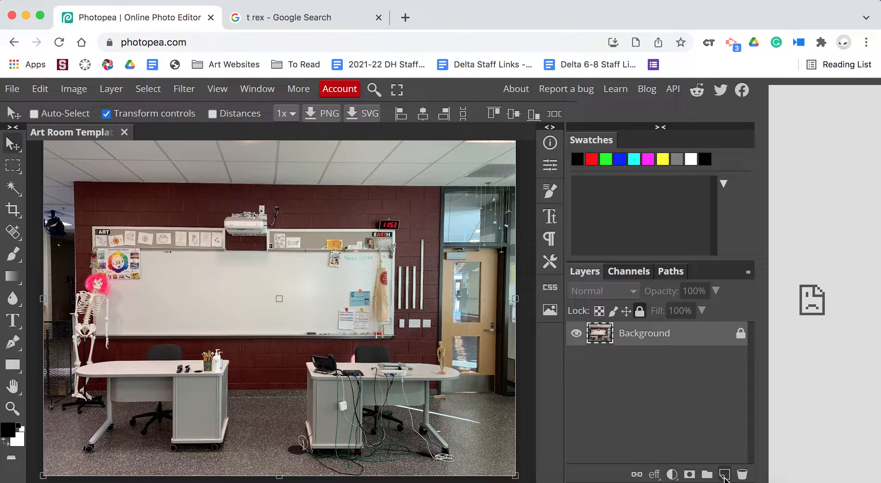
Add a new layer above the Background and name it "Digital Illustration"
{"action": "left_click", "coordinate": [724, 475]}
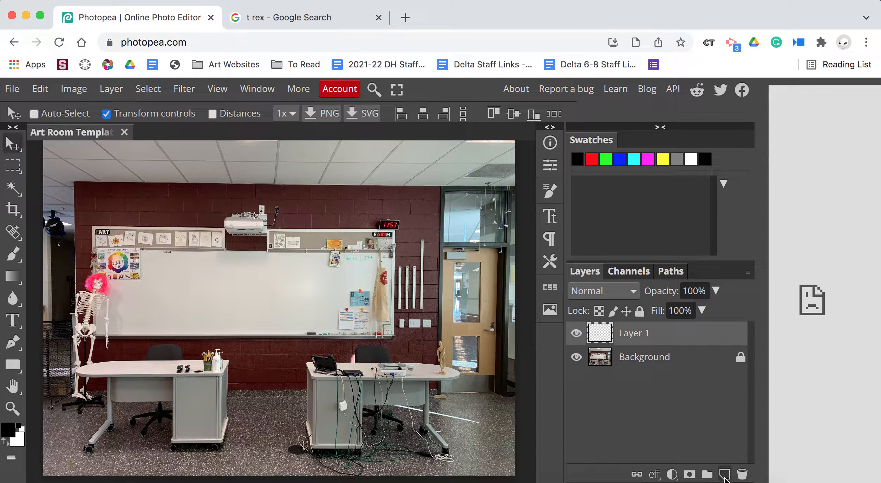
{"action": "double_click", "coordinate": [635, 334]}
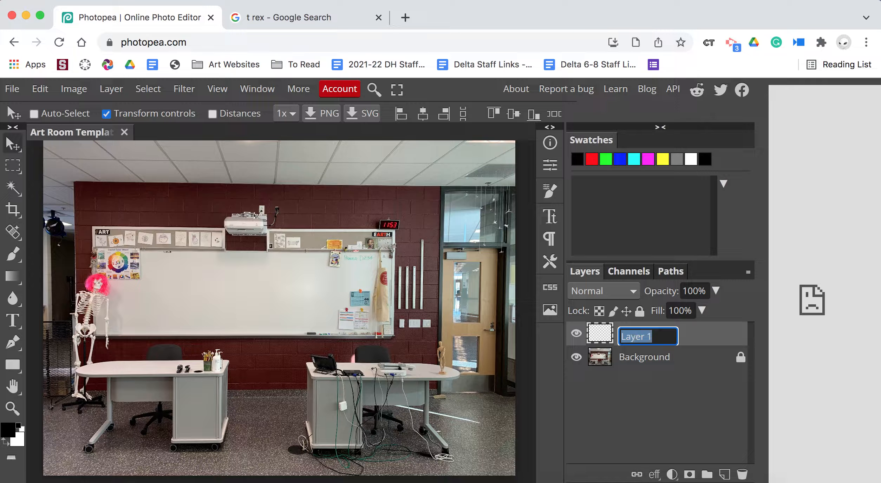
{"action": "type", "text": "Digital Illustr"}
{"action": "type", "text": "atio"}
{"action": "type", "text": "n"}
{"action": "left_click", "coordinate": [656, 419]}
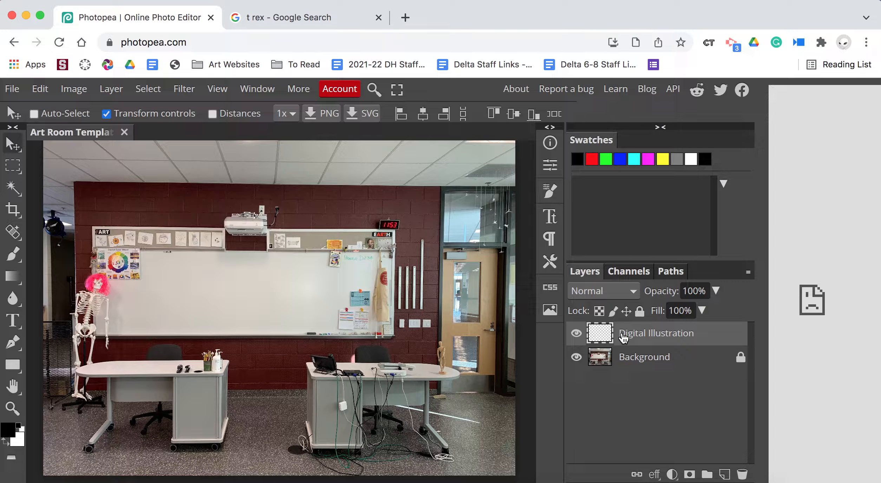
Write "HI!" in black on the whiteboard with the Brush tool at 15 px
{"action": "left_click", "coordinate": [14, 260]}
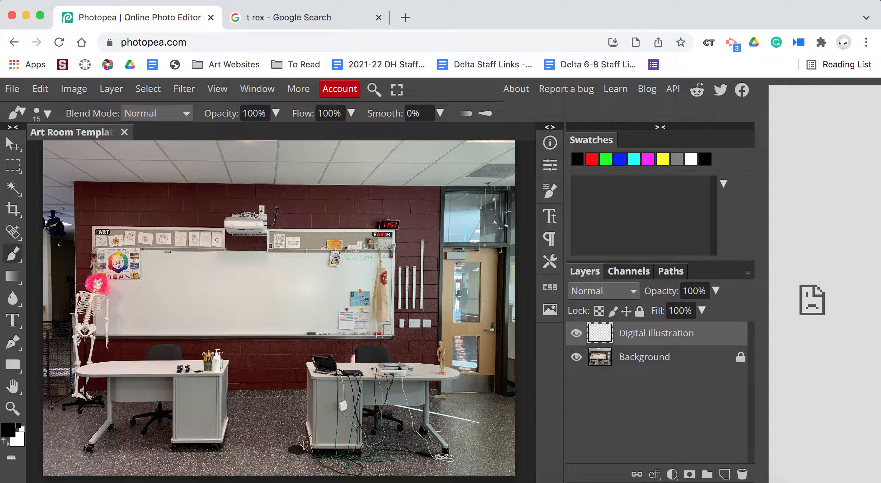
{"action": "mouse_move", "coordinate": [168, 277]}
{"action": "left_mouse_down"}
{"action": "mouse_move", "coordinate": [169, 332]}
{"action": "mouse_move", "coordinate": [188, 308]}
{"action": "left_mouse_up"}
{"action": "left_click_drag", "start_coordinate": [197, 278], "coordinate": [197, 331]}
{"action": "left_click_drag", "start_coordinate": [224, 282], "coordinate": [222, 315]}
{"action": "left_click_drag", "start_coordinate": [240, 281], "coordinate": [240, 309]}
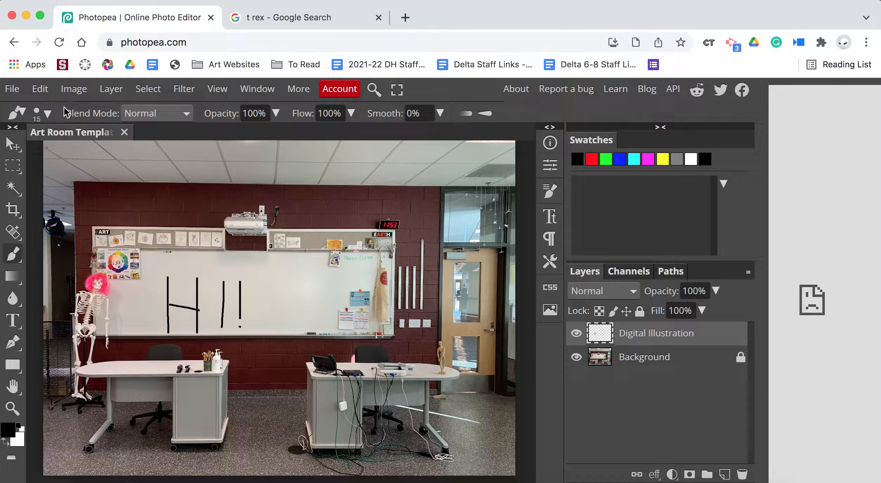
Enlarge the brush to 141 px and paint a thick black O on the whiteboard beside "HI!"
{"action": "left_click", "coordinate": [46, 113]}
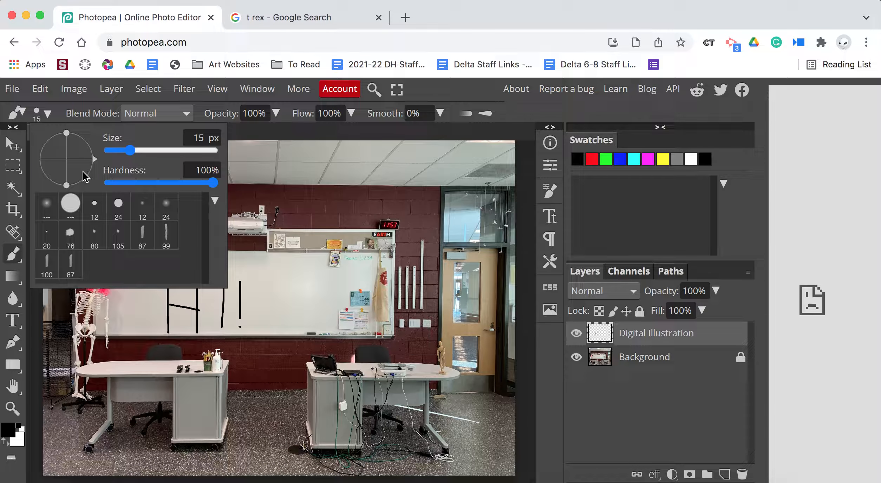
{"action": "left_click_drag", "start_coordinate": [134, 152], "coordinate": [158, 151]}
{"action": "mouse_move", "coordinate": [273, 298]}
{"action": "left_mouse_down"}
{"action": "mouse_move", "coordinate": [273, 278]}
{"action": "mouse_move", "coordinate": [273, 316]}
{"action": "mouse_move", "coordinate": [285, 318]}
{"action": "mouse_move", "coordinate": [292, 302]}
{"action": "mouse_move", "coordinate": [281, 273]}
{"action": "left_mouse_up"}
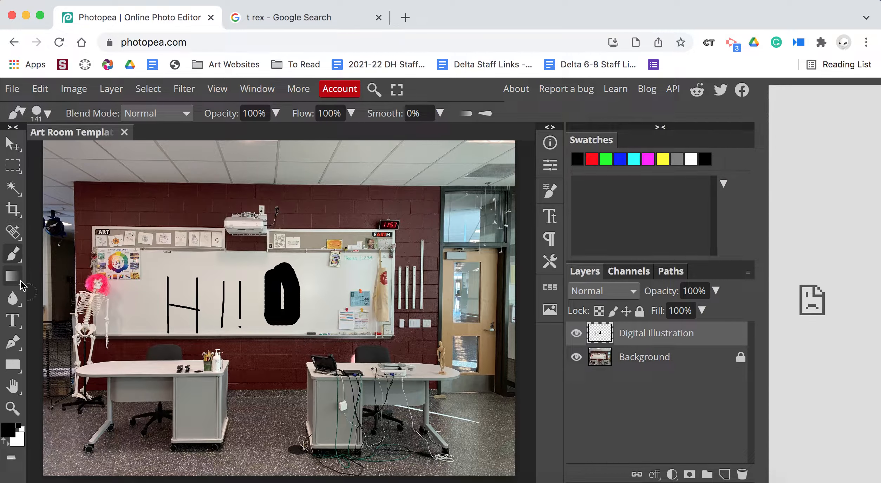
{"action": "left_click", "coordinate": [14, 281]}
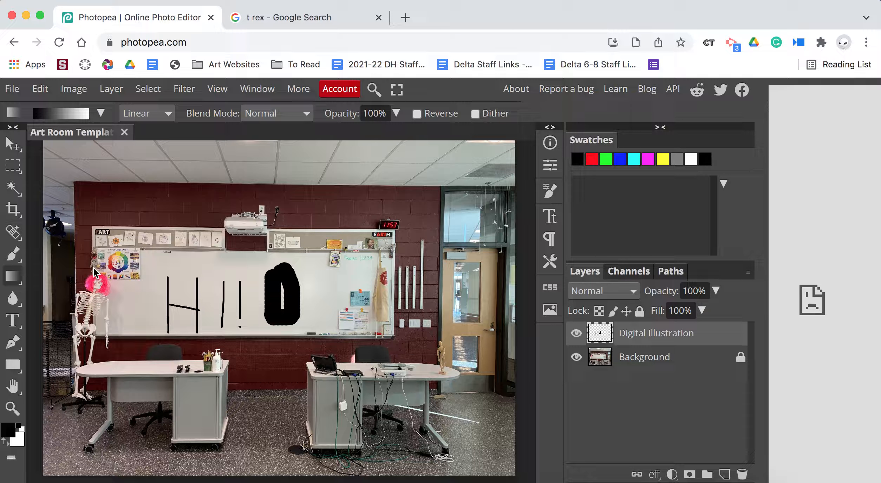
{"action": "right_click", "coordinate": [16, 235]}
{"action": "left_click", "coordinate": [16, 234]}
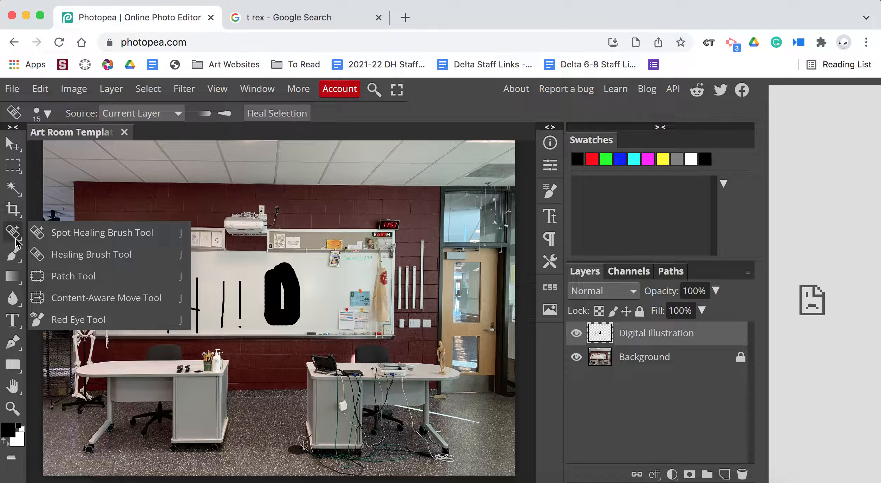
Try the Eraser tool with a few strokes across the thick O, and undo both the erasing and the O
{"action": "right_click", "coordinate": [16, 260]}
{"action": "left_click", "coordinate": [88, 343]}
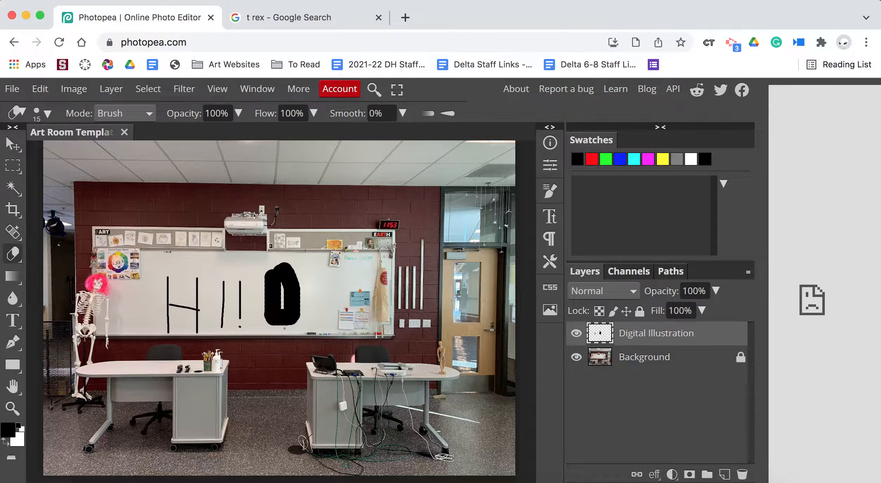
{"action": "left_click_drag", "start_coordinate": [302, 315], "coordinate": [257, 314]}
{"action": "mouse_move", "coordinate": [266, 273]}
{"action": "left_mouse_down"}
{"action": "mouse_move", "coordinate": [293, 304]}
{"action": "mouse_move", "coordinate": [280, 318]}
{"action": "left_mouse_up"}
{"action": "left_click_drag", "start_coordinate": [285, 278], "coordinate": [276, 324]}
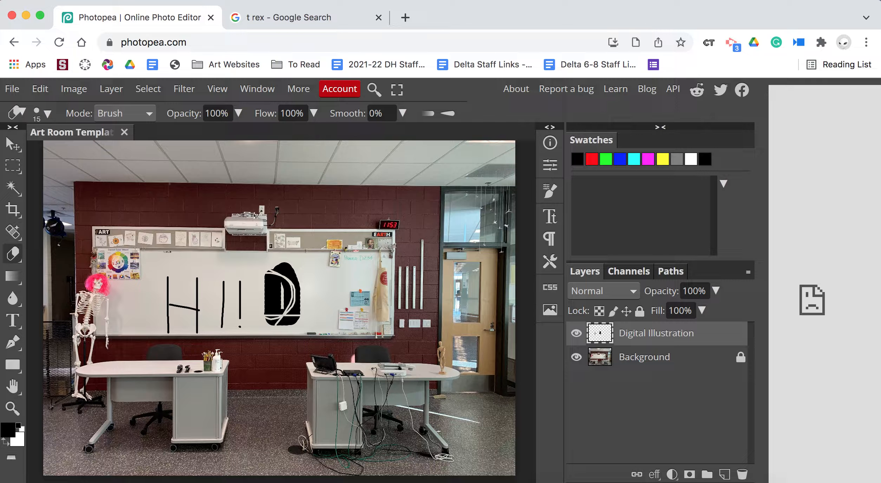
{"action": "key", "text": "super+z"}
{"action": "key", "text": "super+z"}
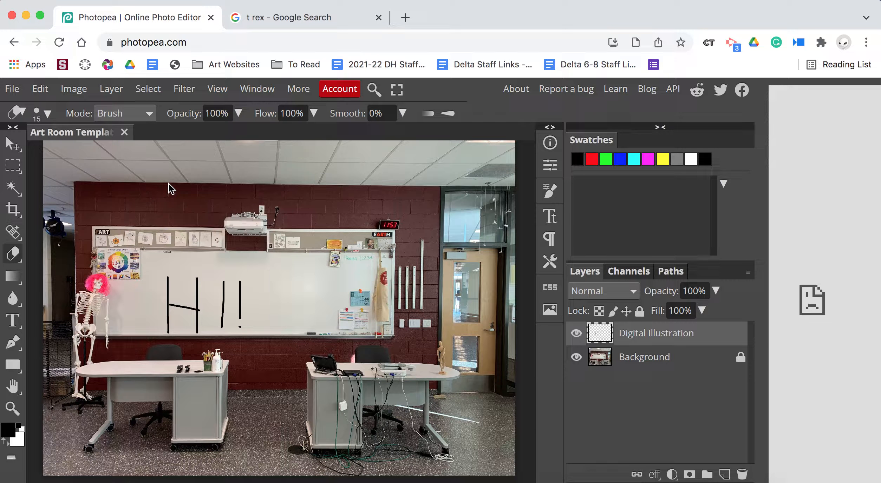
Try the Pencil tool with a loose black loop across the H, and undo the scribble
{"action": "right_click", "coordinate": [16, 256]}
{"action": "left_click", "coordinate": [74, 276]}
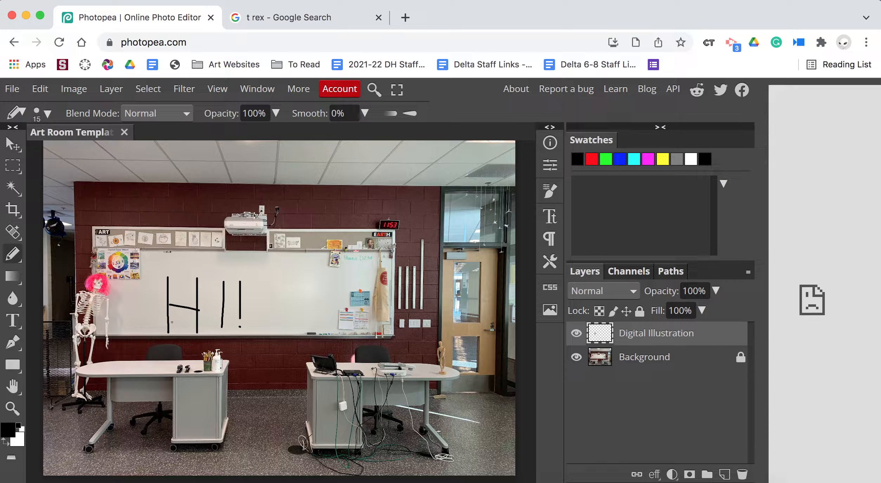
{"action": "left_click_drag", "start_coordinate": [170, 315], "coordinate": [144, 328]}
{"action": "mouse_move", "coordinate": [172, 352]}
{"action": "left_mouse_down"}
{"action": "mouse_move", "coordinate": [190, 322]}
{"action": "mouse_move", "coordinate": [162, 304]}
{"action": "left_mouse_up"}
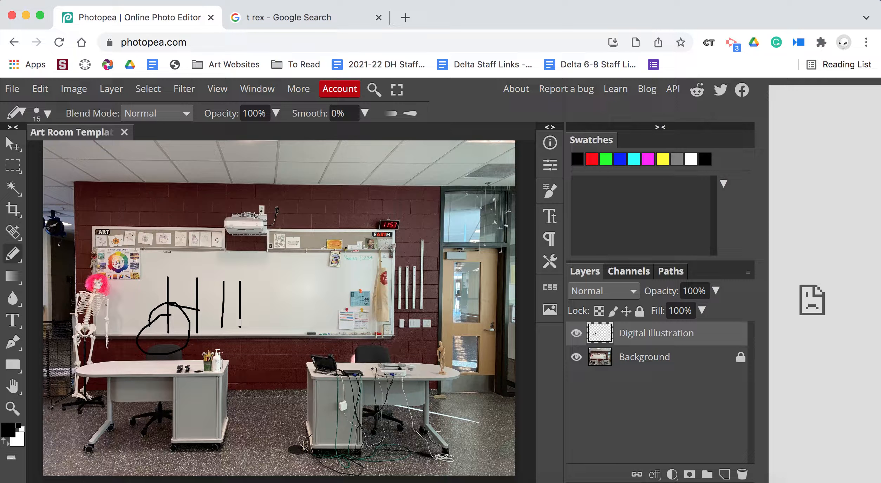
{"action": "key", "text": "ctrl+z"}
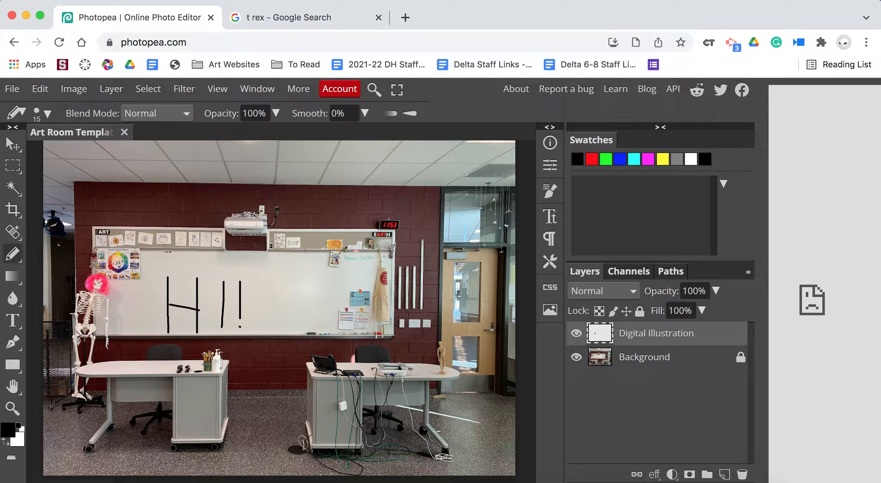
Draw a black mustache on the skeleton's face with the Pencil tool
{"action": "scroll", "coordinate": [61, 254], "scroll_direction": "up", "scroll_amount": 5}
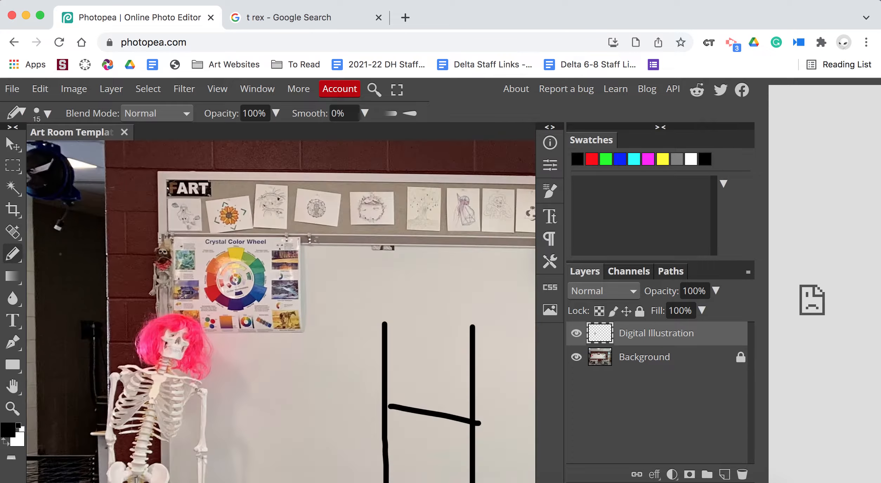
{"action": "mouse_move", "coordinate": [177, 344]}
{"action": "left_mouse_down"}
{"action": "mouse_move", "coordinate": [194, 353]}
{"action": "mouse_move", "coordinate": [196, 342]}
{"action": "mouse_move", "coordinate": [156, 350]}
{"action": "mouse_move", "coordinate": [160, 337]}
{"action": "left_mouse_up"}
Lower the Pencil tool's opacity to 27%
{"action": "left_click", "coordinate": [275, 113]}
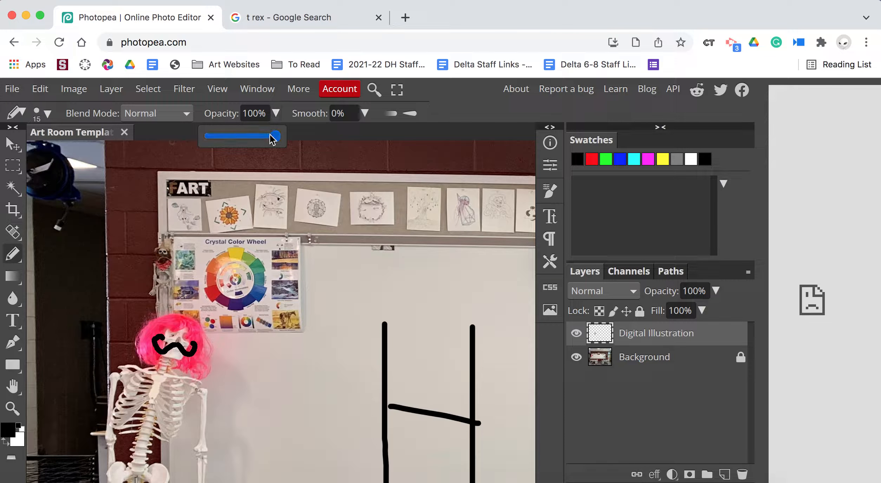
{"action": "left_click_drag", "start_coordinate": [269, 137], "coordinate": [227, 138]}
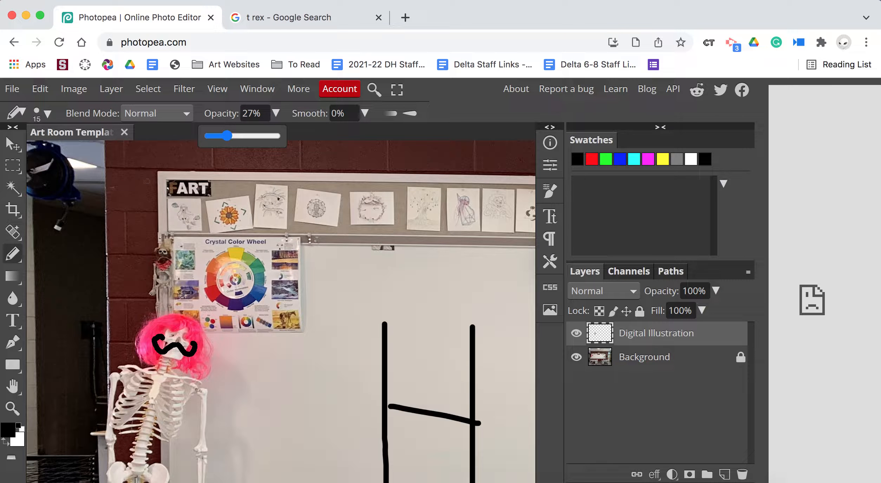
Undo the mustache strokes on the skeleton's face
{"action": "left_click", "coordinate": [45, 89]}
{"action": "left_click", "coordinate": [58, 152]}
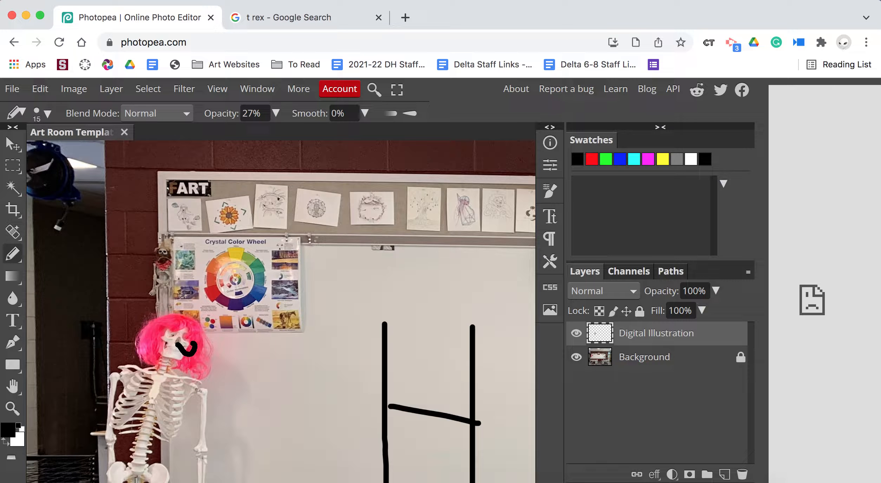
{"action": "left_click", "coordinate": [43, 89]}
{"action": "left_click", "coordinate": [58, 151]}
Draw a short pencil stroke across the skeleton's face at the reduced opacity
{"action": "mouse_move", "coordinate": [178, 348]}
{"action": "left_mouse_down"}
{"action": "mouse_move", "coordinate": [193, 364]}
{"action": "mouse_move", "coordinate": [210, 351]}
{"action": "left_mouse_up"}
{"action": "key", "text": "super+0"}
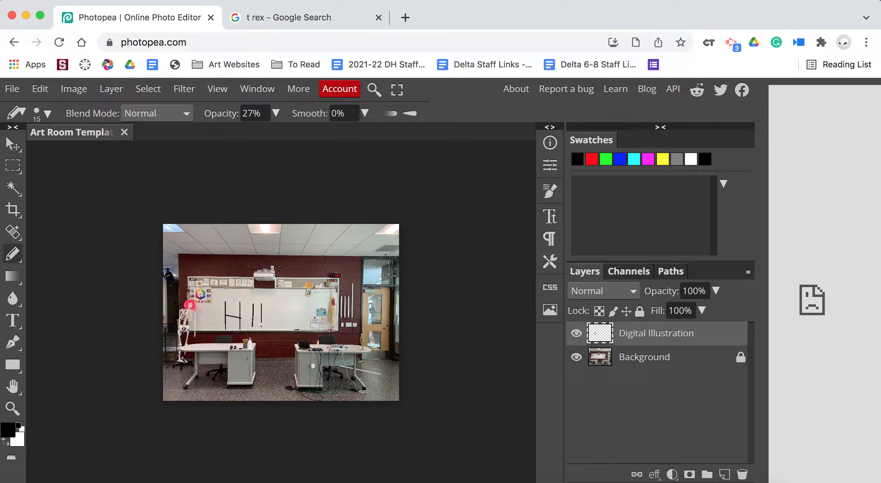
{"action": "key", "text": "super+equal"}
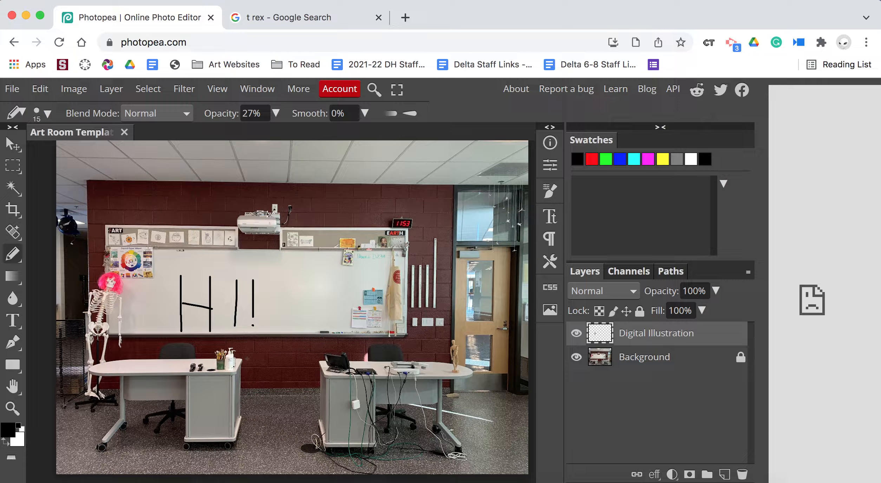
Switch to the Google search for "t rex" and show its image results
{"action": "left_click", "coordinate": [291, 23]}
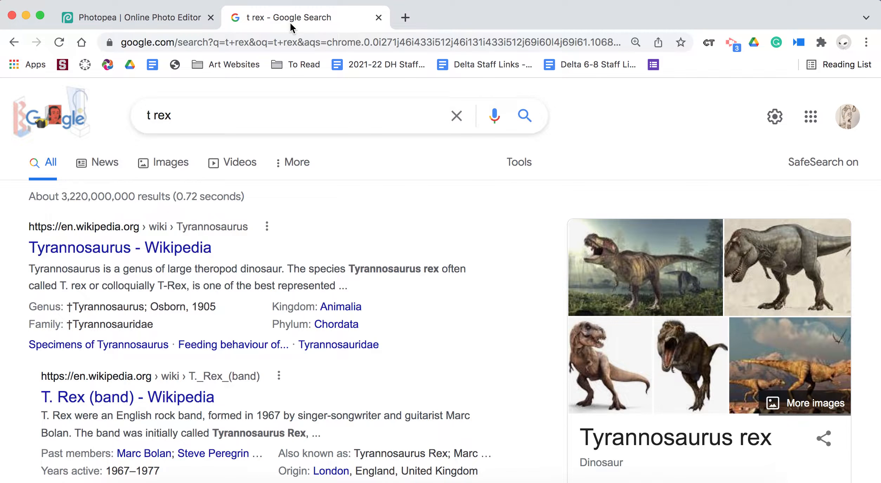
{"action": "left_click", "coordinate": [173, 168]}
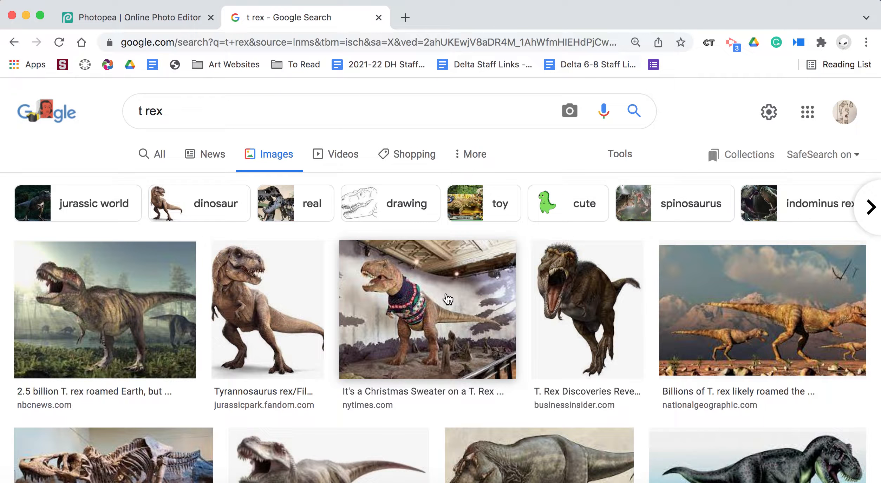
{"action": "left_click", "coordinate": [467, 163]}
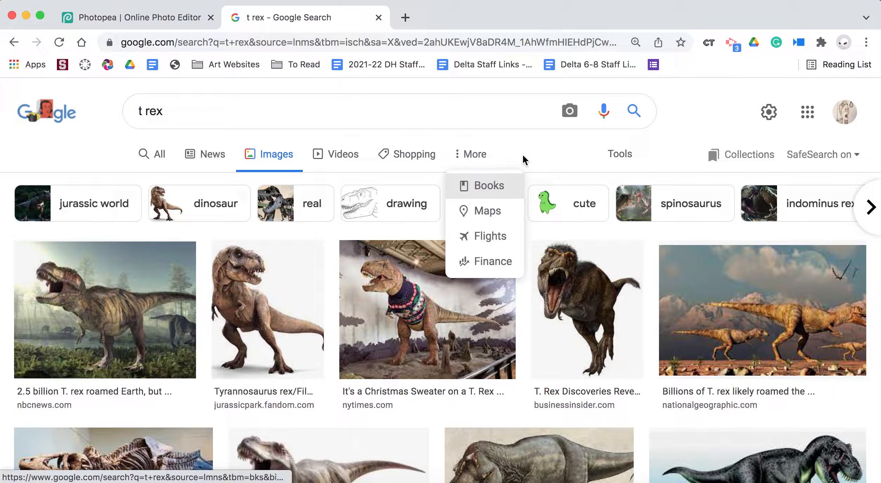
Try limiting the T. rex image results to Medium size, and return the filter to Any size
{"action": "left_click", "coordinate": [621, 157]}
{"action": "left_click", "coordinate": [150, 185]}
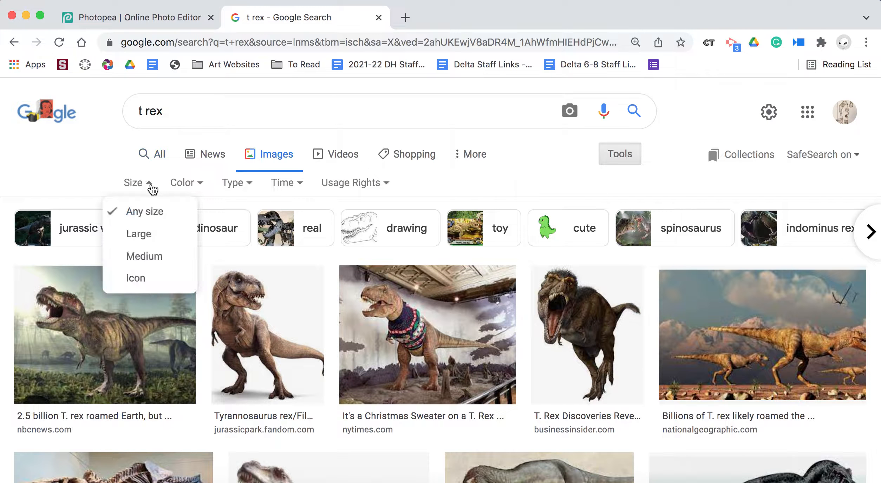
{"action": "left_click", "coordinate": [150, 255]}
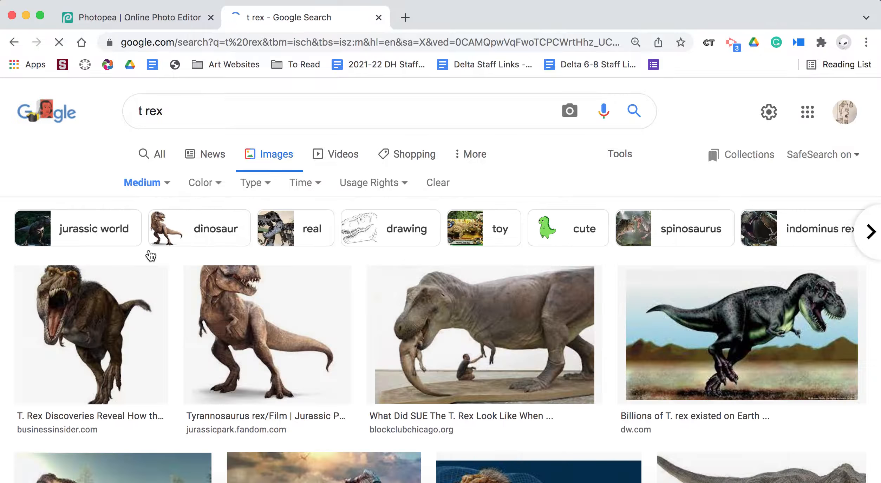
{"action": "scroll", "coordinate": [359, 271], "scroll_direction": "down", "scroll_amount": 5}
{"action": "scroll", "coordinate": [359, 269], "scroll_direction": "up", "scroll_amount": 5}
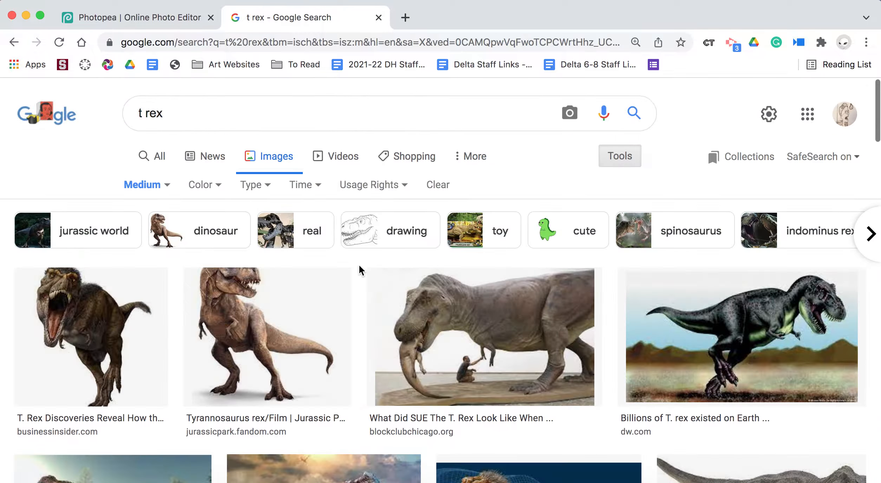
{"action": "left_click", "coordinate": [165, 183]}
{"action": "left_click", "coordinate": [157, 212]}
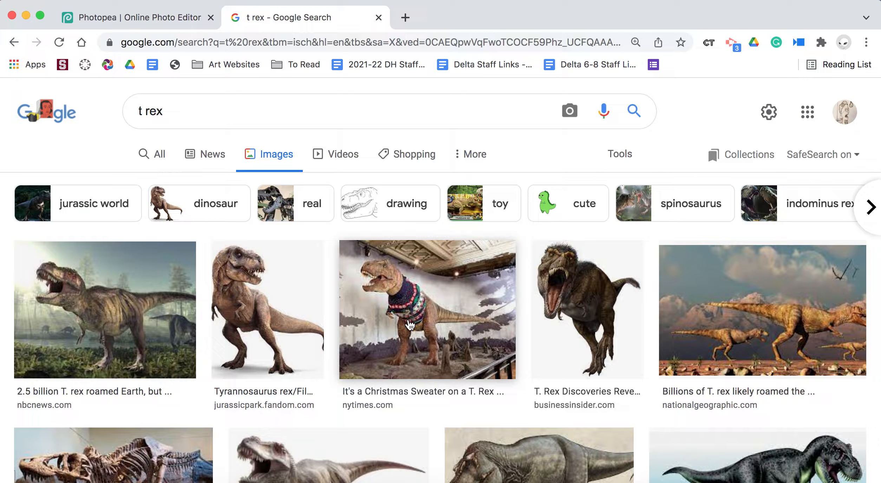
Open the full-size New York Times image of the T. rex in the Christmas sweater in its own tab and fit it to view
{"action": "left_click", "coordinate": [398, 293]}
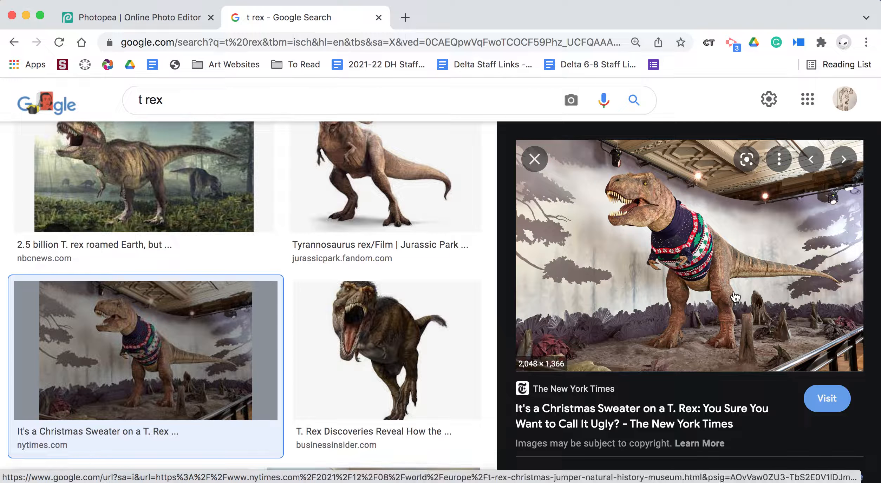
{"action": "right_click", "coordinate": [744, 316]}
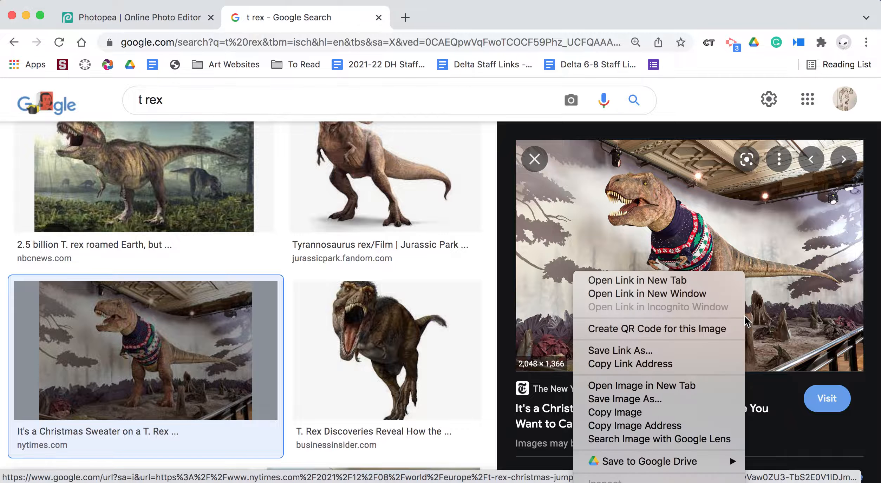
{"action": "left_click", "coordinate": [702, 389]}
{"action": "left_click", "coordinate": [462, 25]}
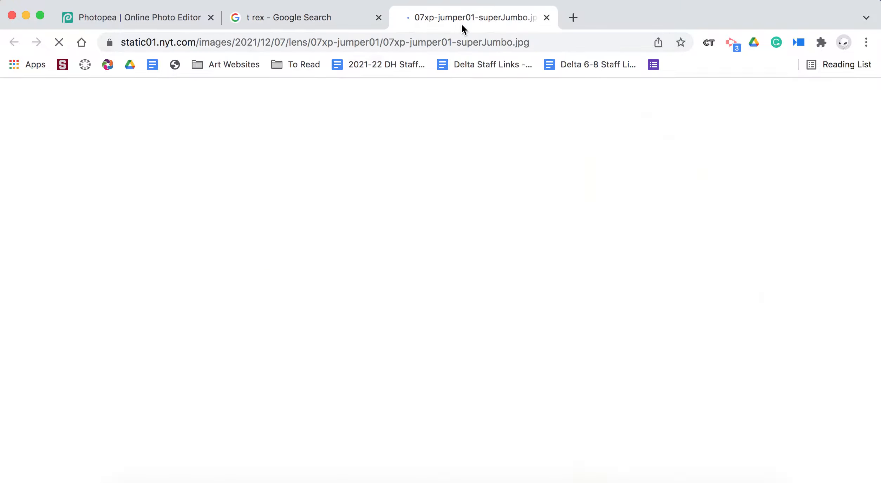
{"action": "left_click", "coordinate": [462, 240]}
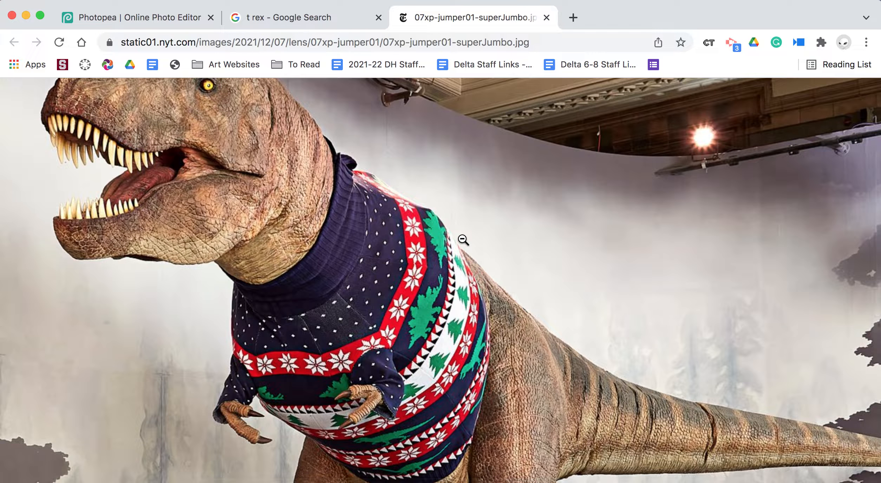
{"action": "left_click", "coordinate": [463, 240]}
Save the sweater T. rex image to the Desktop under the name "T Rex"
{"action": "right_click", "coordinate": [462, 239]}
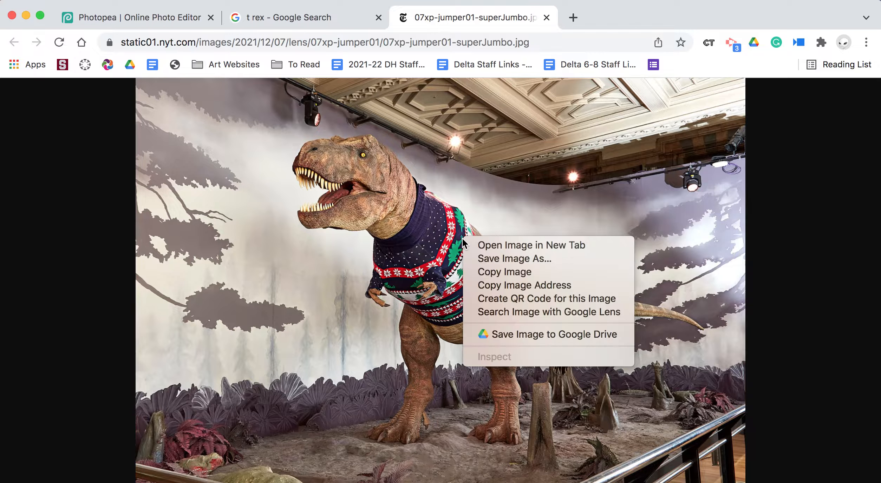
{"action": "left_click", "coordinate": [477, 262]}
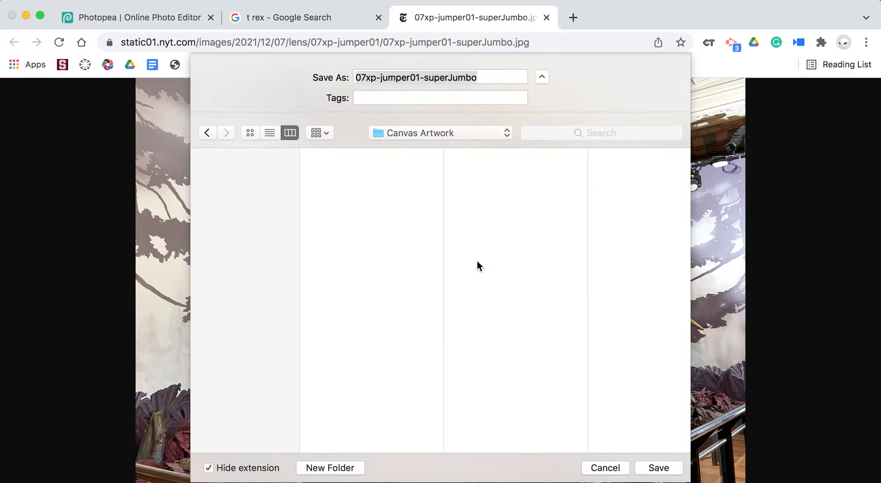
{"action": "type", "text": "T Rex"}
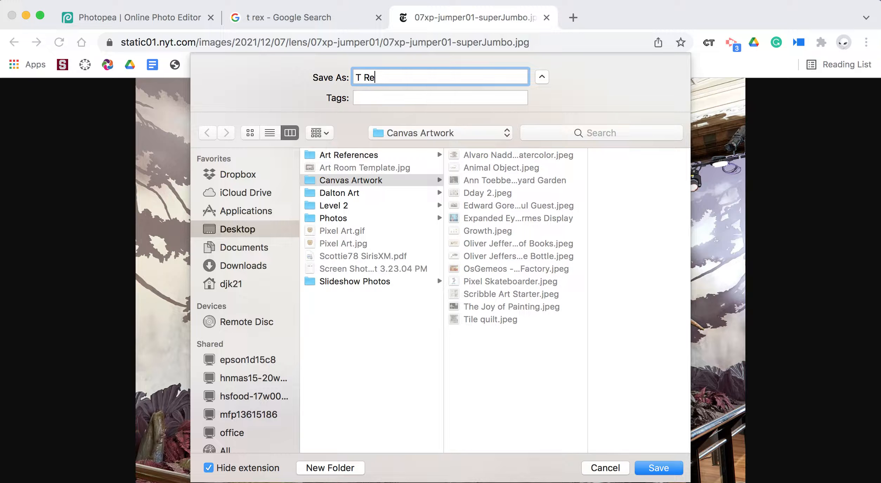
{"action": "left_click", "coordinate": [238, 230]}
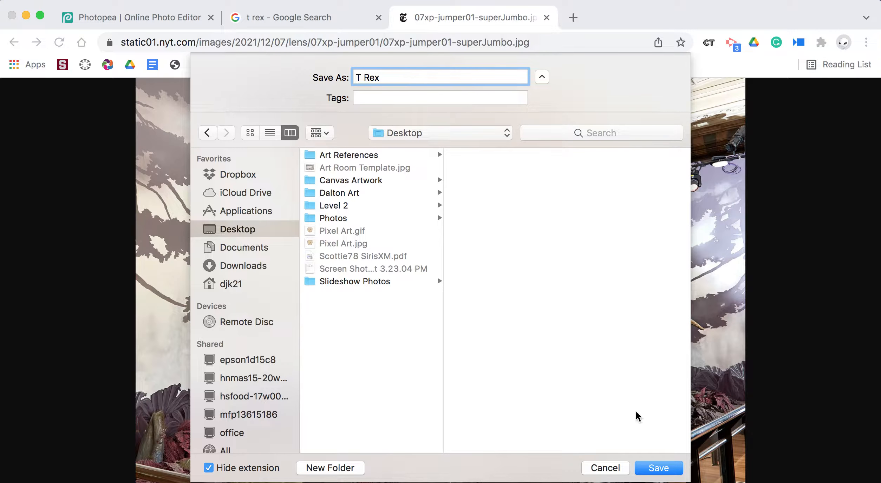
{"action": "left_click", "coordinate": [660, 468]}
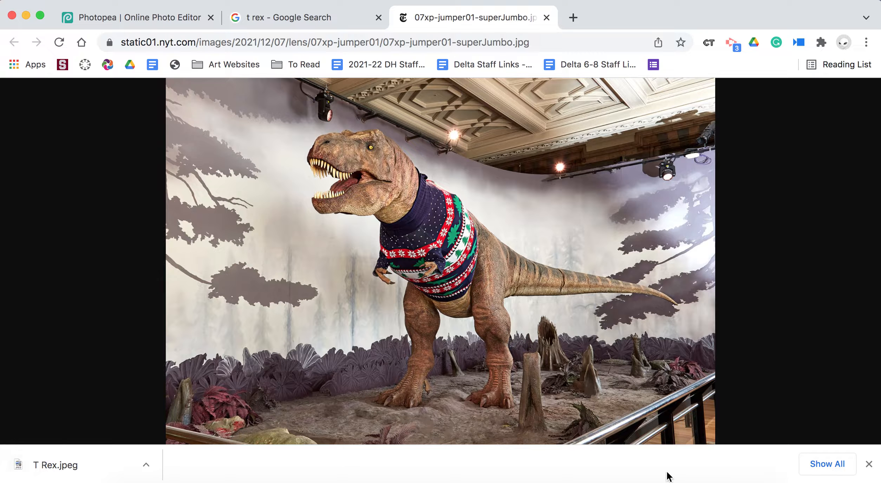
Switch to Photopea and place the saved T Rex.jpeg into the classroom photo as a new layer
{"action": "left_click", "coordinate": [165, 16]}
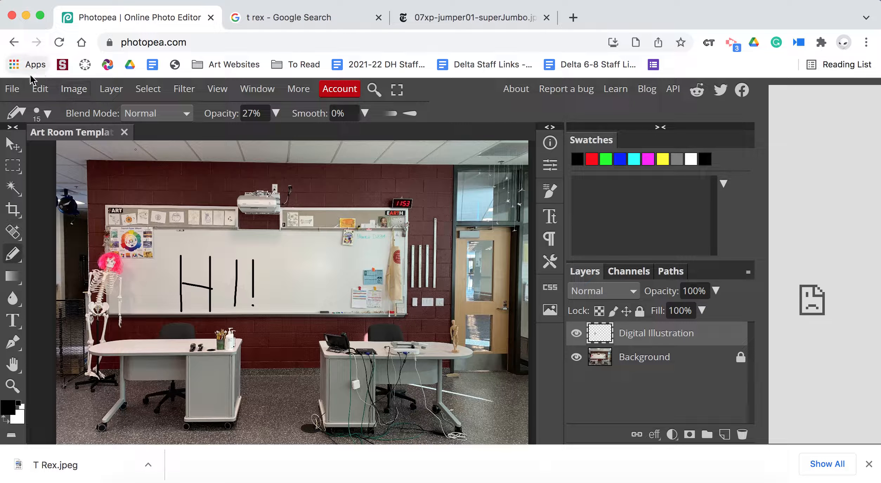
{"action": "left_click", "coordinate": [15, 90]}
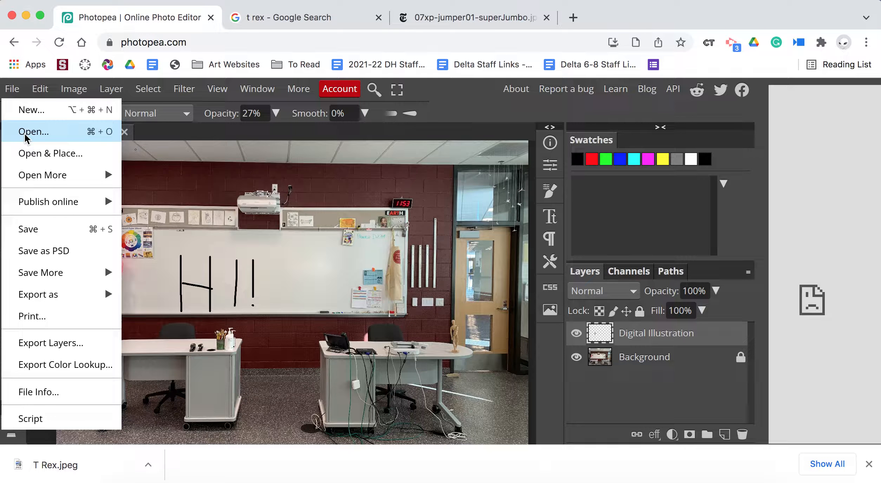
{"action": "left_click", "coordinate": [31, 154]}
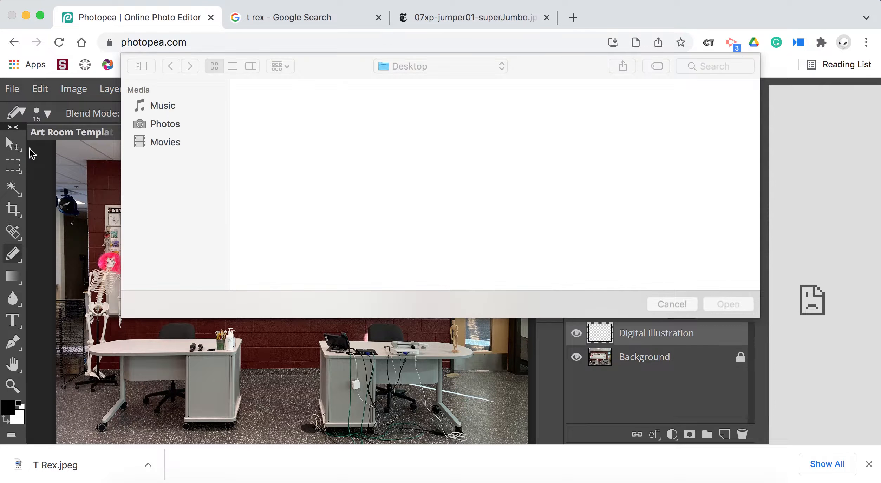
{"action": "double_click", "coordinate": [706, 188]}
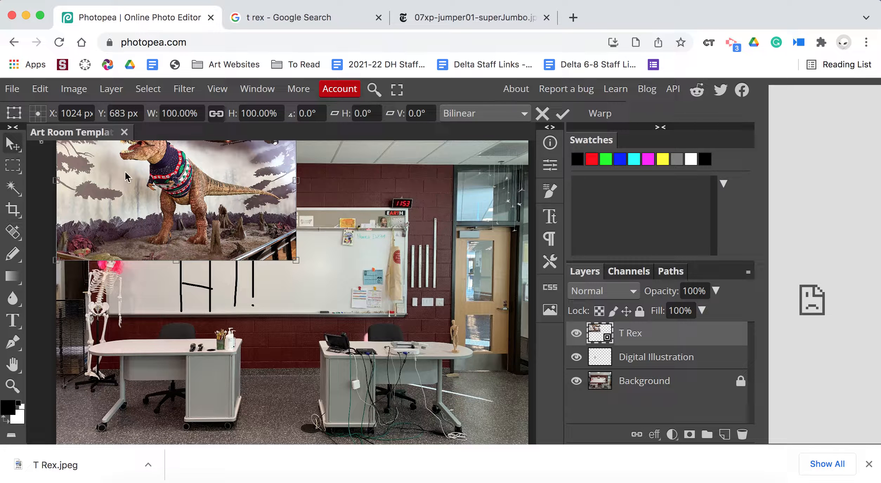
Scale the placed T Rex image to about 122.5% and position it over the classroom whiteboard
{"action": "left_click", "coordinate": [14, 148]}
{"action": "left_click_drag", "start_coordinate": [233, 221], "coordinate": [346, 313]}
{"action": "left_click_drag", "start_coordinate": [407, 350], "coordinate": [462, 384]}
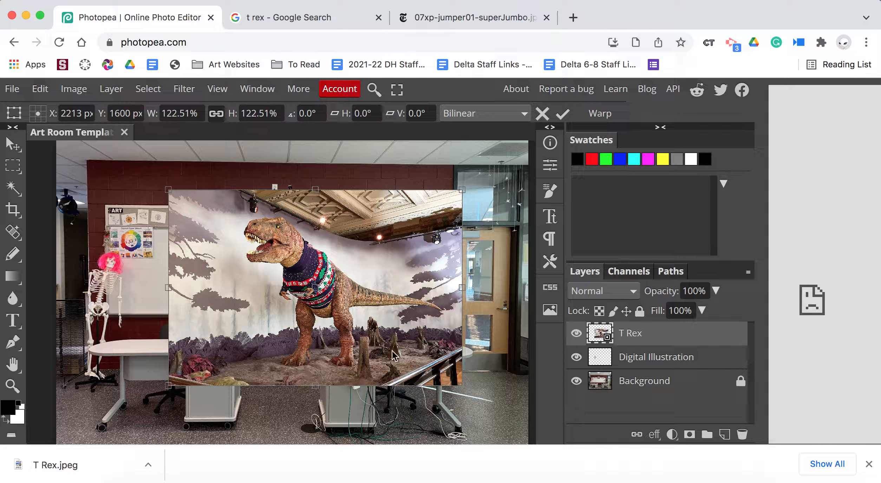
{"action": "mouse_move", "coordinate": [331, 295]}
{"action": "left_mouse_down"}
{"action": "mouse_move", "coordinate": [322, 279]}
{"action": "mouse_move", "coordinate": [323, 286]}
{"action": "left_mouse_up"}
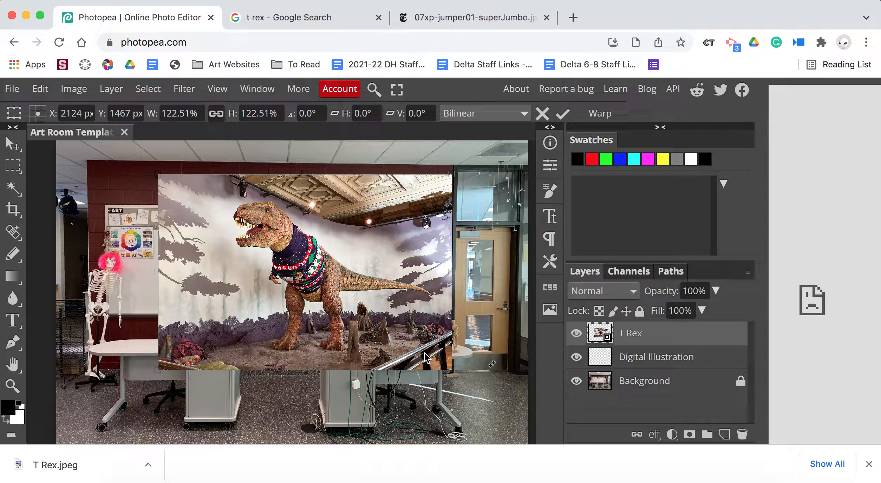
Choose the Eraser tool with a 250 px brush and rasterize the T Rex smart object
{"action": "left_click", "coordinate": [11, 250]}
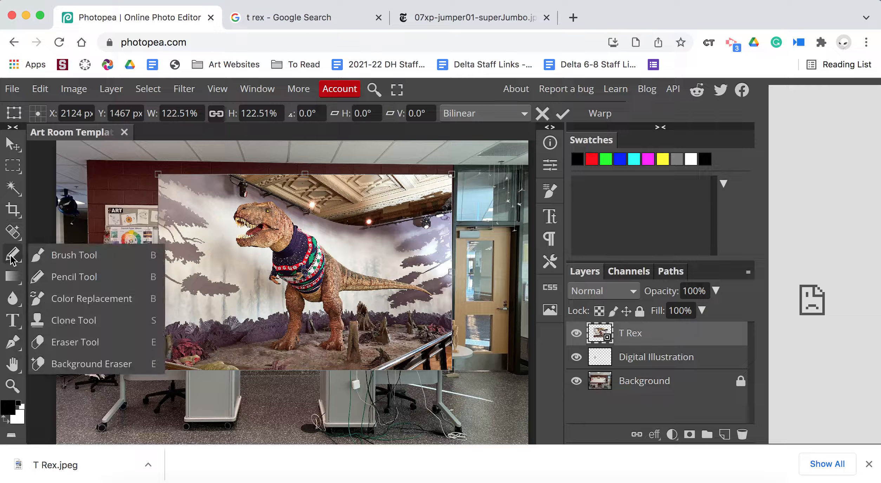
{"action": "left_click", "coordinate": [70, 342]}
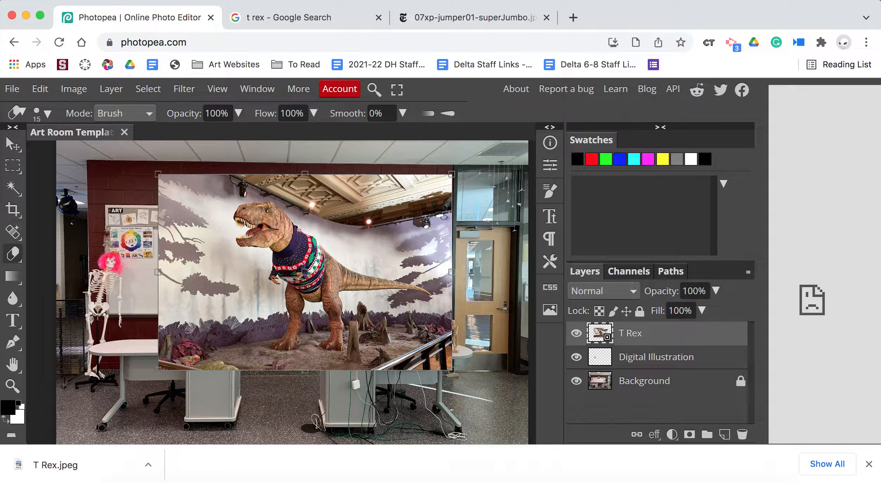
{"action": "left_click", "coordinate": [43, 113]}
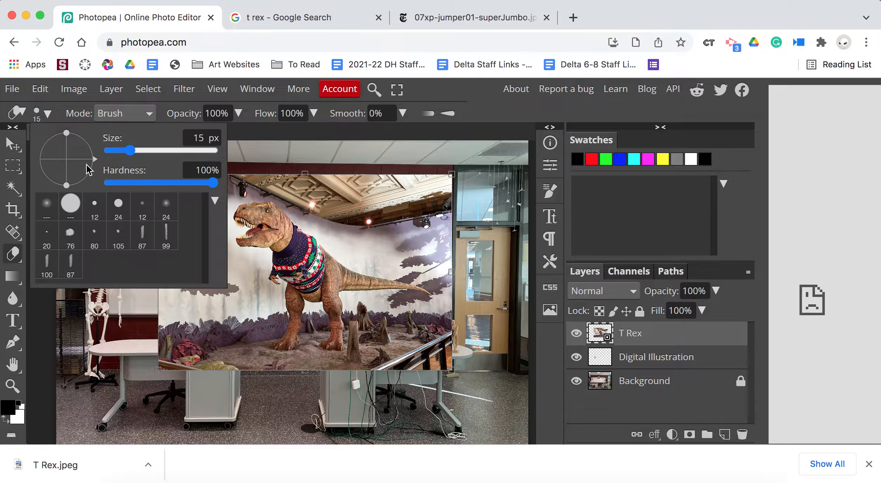
{"action": "left_click_drag", "start_coordinate": [133, 155], "coordinate": [172, 151]}
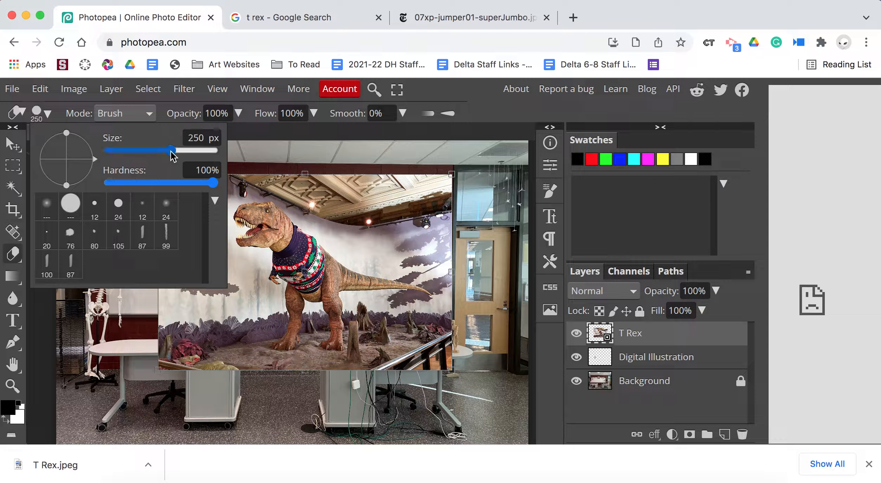
{"action": "left_click", "coordinate": [454, 369]}
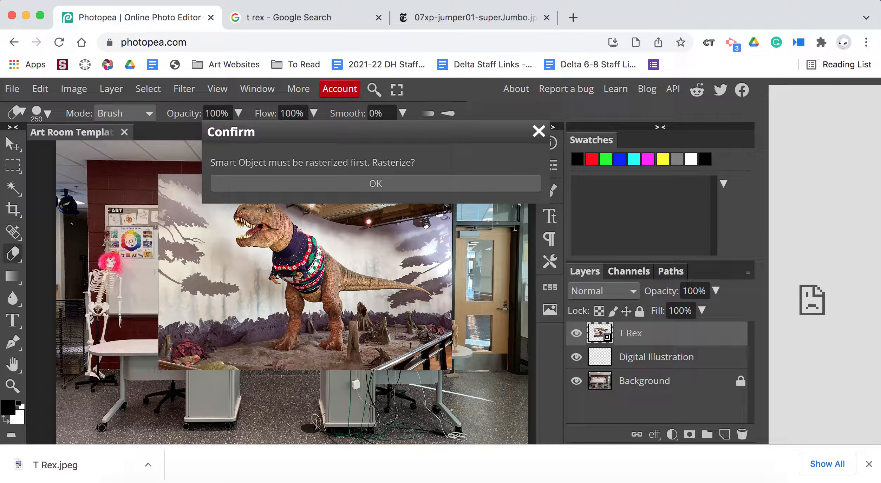
{"action": "left_click", "coordinate": [375, 183]}
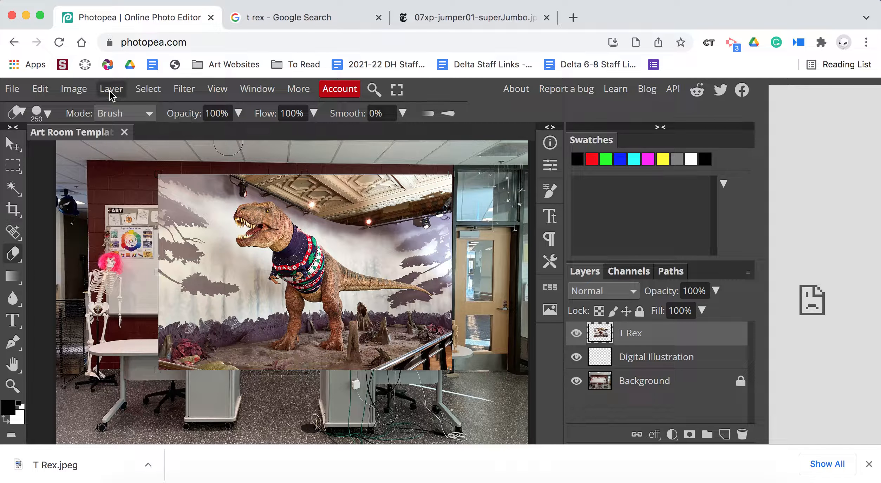
{"action": "left_click", "coordinate": [73, 90]}
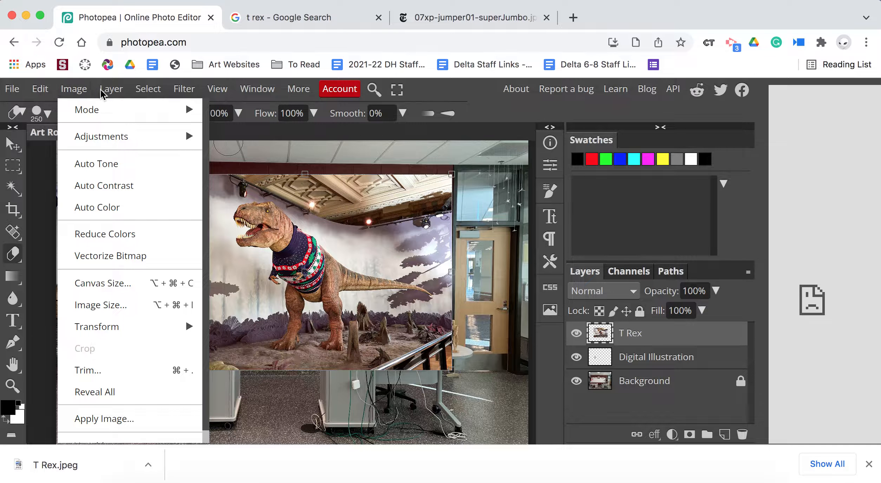
{"action": "left_click", "coordinate": [110, 91]}
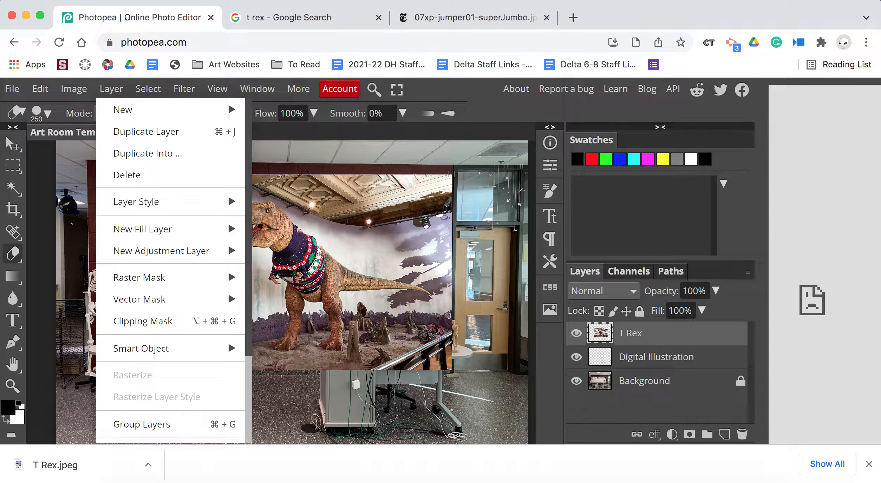
Erase the T Rex layer's background to the right of the legs, below the tail and along the right edge
{"action": "left_click", "coordinate": [381, 332]}
{"action": "mouse_move", "coordinate": [381, 332]}
{"action": "left_mouse_down"}
{"action": "mouse_move", "coordinate": [453, 331]}
{"action": "mouse_move", "coordinate": [403, 358]}
{"action": "mouse_move", "coordinate": [351, 354]}
{"action": "mouse_move", "coordinate": [379, 309]}
{"action": "mouse_move", "coordinate": [446, 305]}
{"action": "mouse_move", "coordinate": [439, 189]}
{"action": "left_mouse_up"}
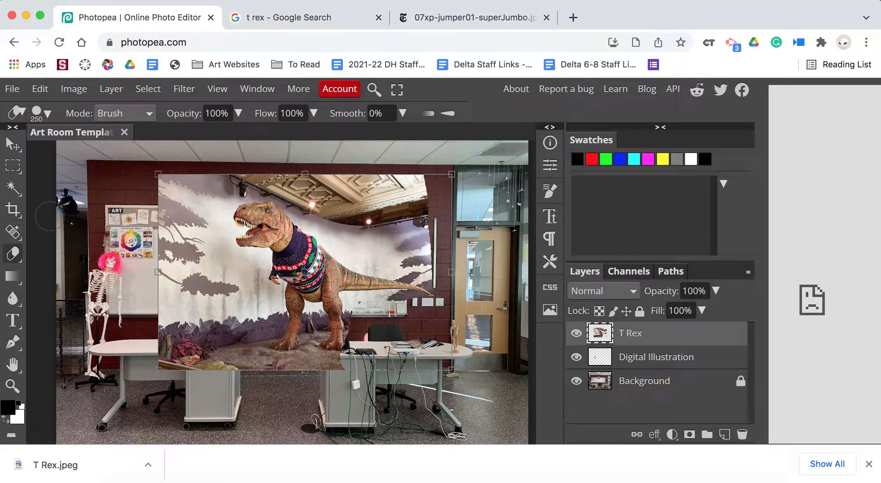
Set the eraser size to 4 px and erase the background along the front edge of the dinosaur's lower jaw
{"action": "scroll", "coordinate": [217, 240], "scroll_direction": "up", "scroll_amount": 5}
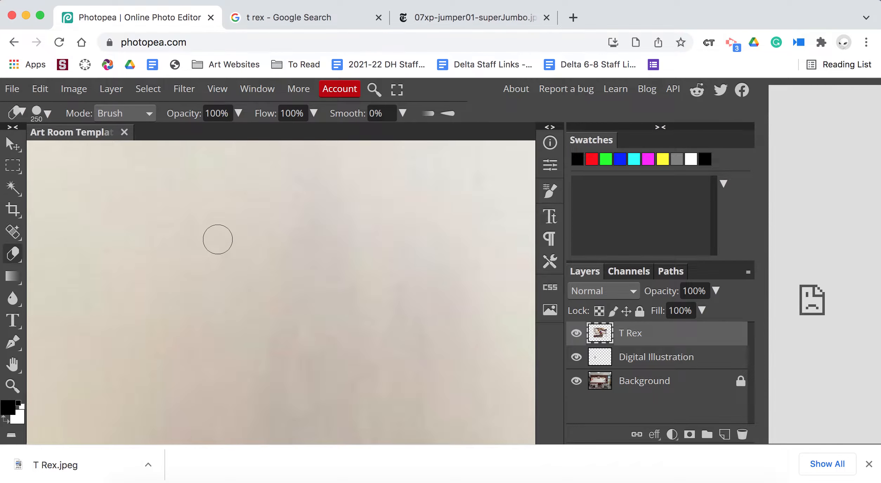
{"action": "scroll", "coordinate": [507, 313], "scroll_direction": "right", "scroll_amount": 2}
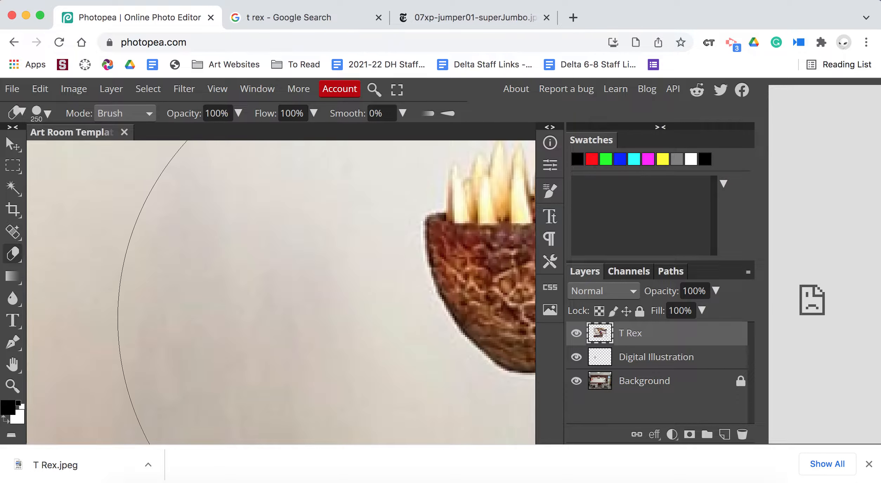
{"action": "scroll", "coordinate": [386, 316], "scroll_direction": "right", "scroll_amount": 2}
{"action": "scroll", "coordinate": [377, 316], "scroll_direction": "up", "scroll_amount": 3}
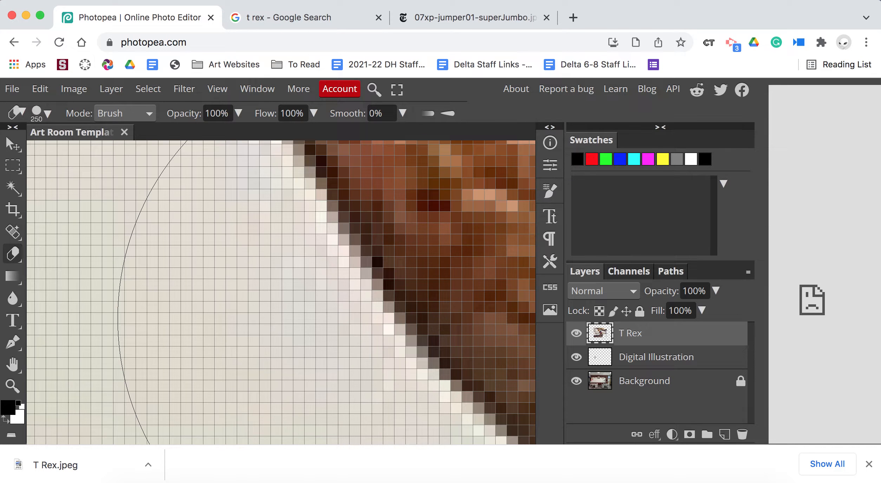
{"action": "left_click", "coordinate": [47, 113]}
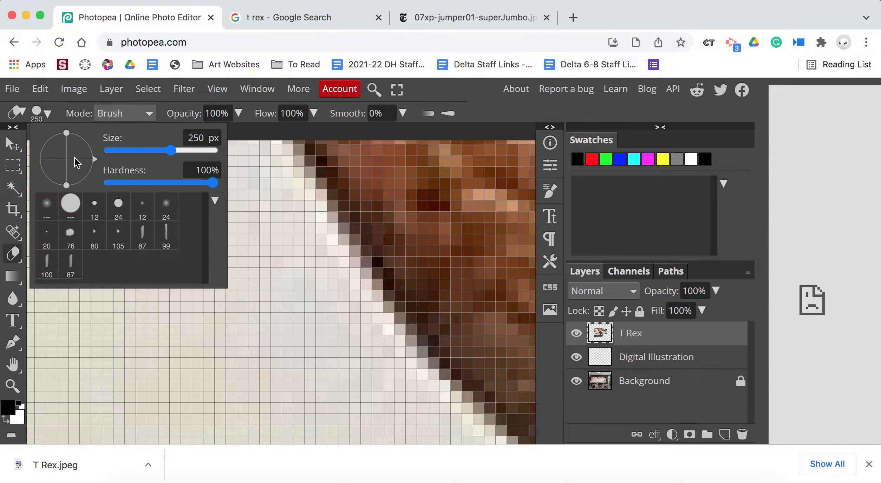
{"action": "left_click", "coordinate": [132, 155]}
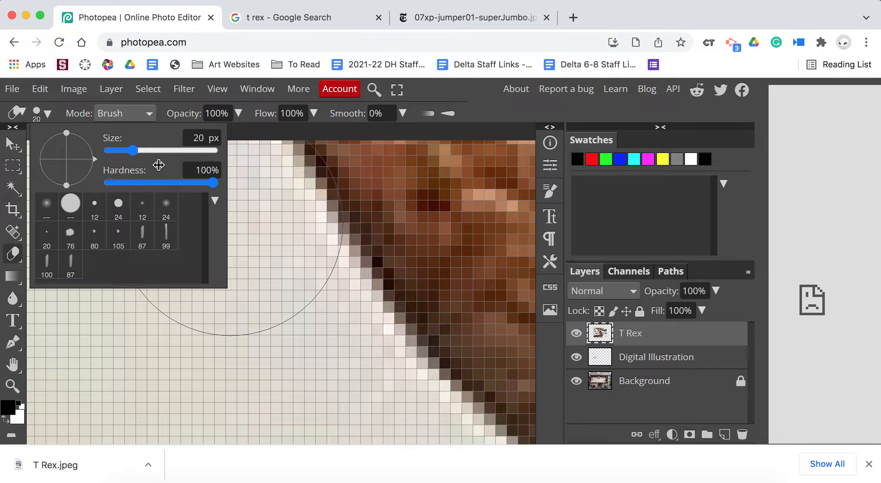
{"action": "left_click_drag", "start_coordinate": [134, 153], "coordinate": [121, 151]}
{"action": "left_click_drag", "start_coordinate": [315, 237], "coordinate": [395, 356]}
{"action": "mouse_move", "coordinate": [305, 290]}
{"action": "left_mouse_down"}
{"action": "mouse_move", "coordinate": [306, 231]}
{"action": "mouse_move", "coordinate": [263, 157]}
{"action": "left_mouse_up"}
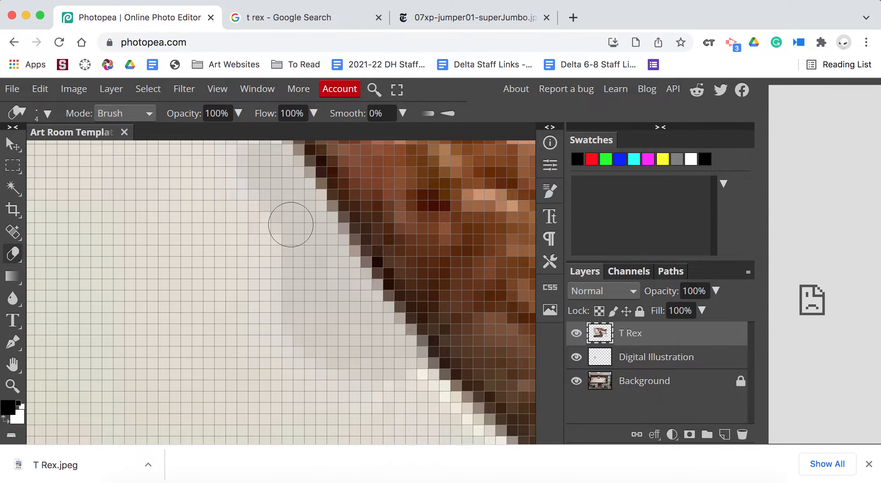
Enlarge the eraser to 100 px and erase a patch of background below the dinosaur's lower jaw
{"action": "scroll", "coordinate": [291, 225], "scroll_direction": "down", "scroll_amount": 5}
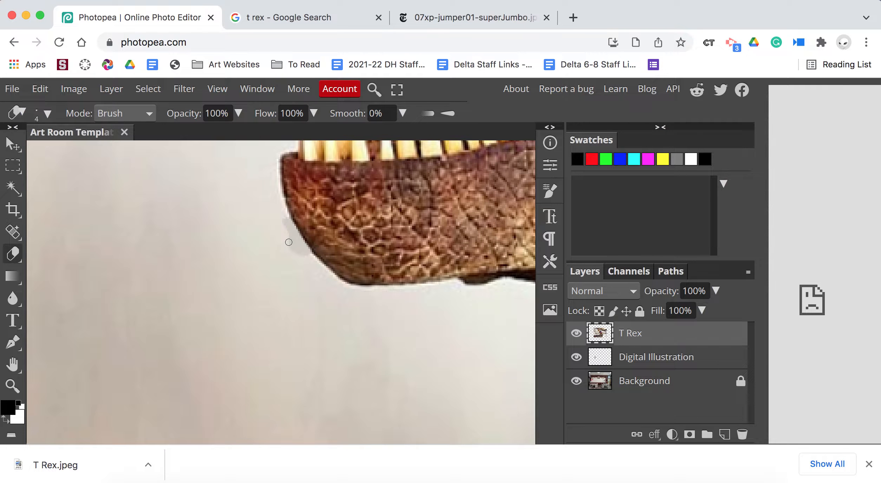
{"action": "scroll", "coordinate": [288, 243], "scroll_direction": "down", "scroll_amount": 3}
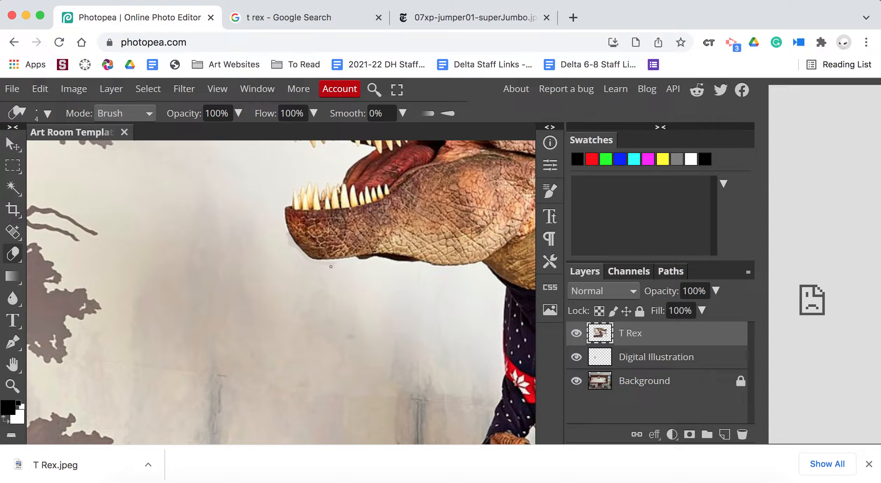
{"action": "key", "text": "bracketright"}
{"action": "key", "text": "bracketright"}
{"action": "key", "text": "bracketright"}
{"action": "key", "text": "bracketright"}
{"action": "key", "text": "bracketright"}
{"action": "key", "text": "bracketright"}
{"action": "key", "text": "bracketright"}
{"action": "key", "text": "bracketright"}
{"action": "key", "text": "bracketright"}
{"action": "key", "text": "bracketright"}
{"action": "mouse_move", "coordinate": [330, 297]}
{"action": "left_mouse_down"}
{"action": "mouse_move", "coordinate": [255, 279]}
{"action": "mouse_move", "coordinate": [281, 314]}
{"action": "mouse_move", "coordinate": [359, 338]}
{"action": "mouse_move", "coordinate": [238, 336]}
{"action": "mouse_move", "coordinate": [333, 370]}
{"action": "mouse_move", "coordinate": [406, 350]}
{"action": "mouse_move", "coordinate": [384, 343]}
{"action": "mouse_move", "coordinate": [405, 335]}
{"action": "mouse_move", "coordinate": [388, 313]}
{"action": "mouse_move", "coordinate": [351, 311]}
{"action": "left_mouse_up"}
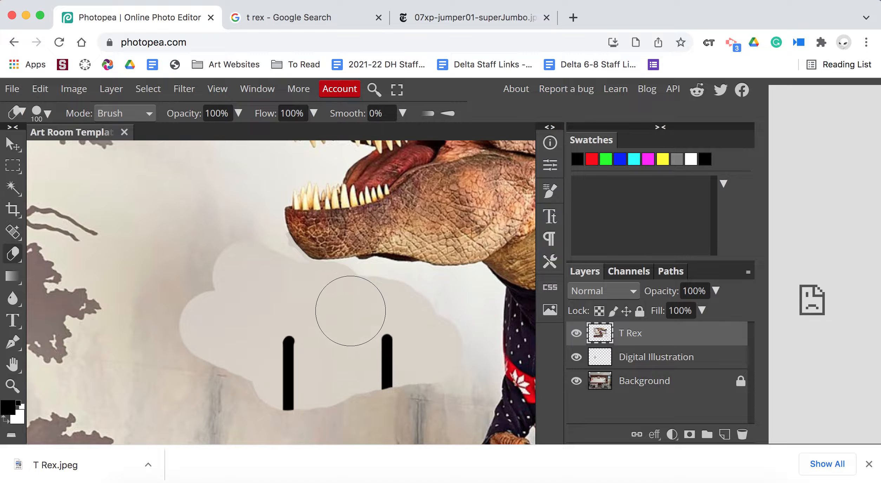
{"action": "scroll", "coordinate": [350, 311], "scroll_direction": "down", "scroll_amount": 5}
{"action": "scroll", "coordinate": [351, 311], "scroll_direction": "right", "scroll_amount": 5}
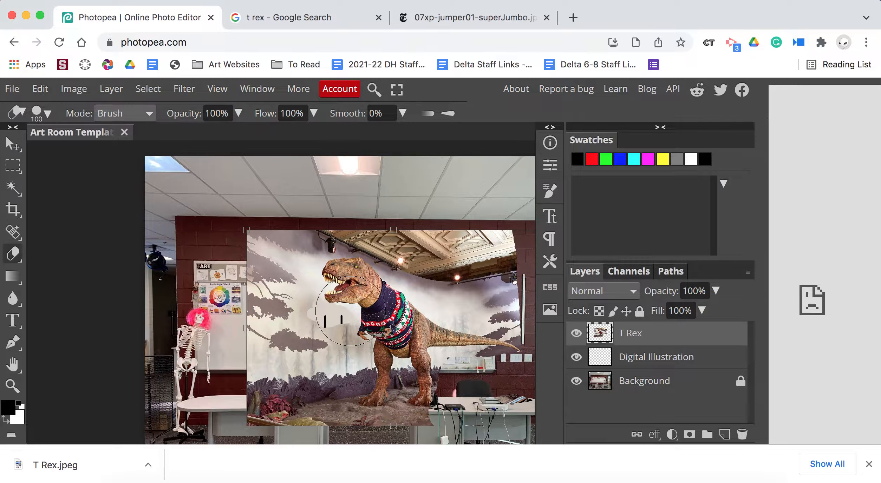
{"action": "scroll", "coordinate": [351, 311], "scroll_direction": "down", "scroll_amount": 1}
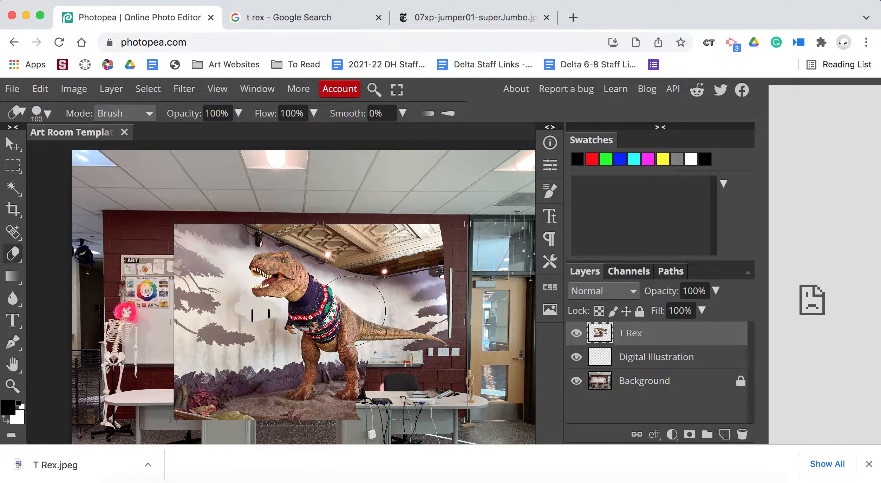
Copy a rectangular area around the dinosaur's head and upper body from the T Rex layer and paste it as a new layer
{"action": "left_click", "coordinate": [12, 165]}
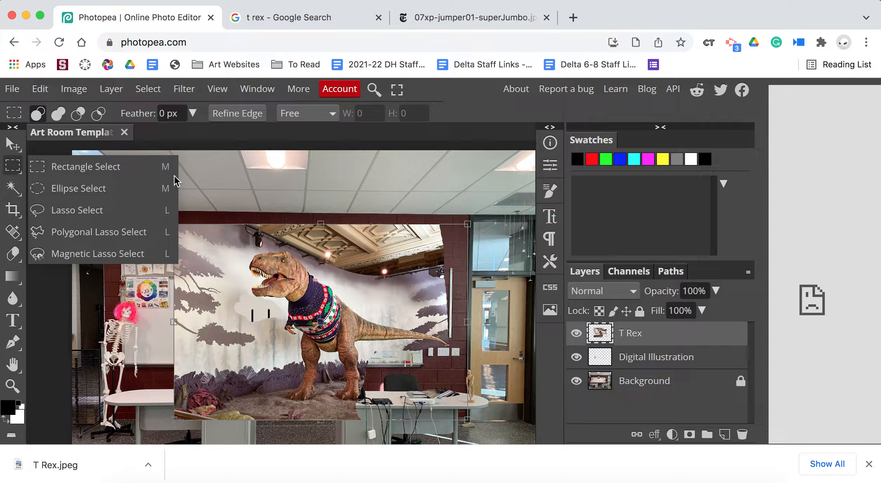
{"action": "left_click", "coordinate": [121, 167]}
{"action": "left_click_drag", "start_coordinate": [239, 247], "coordinate": [384, 356]}
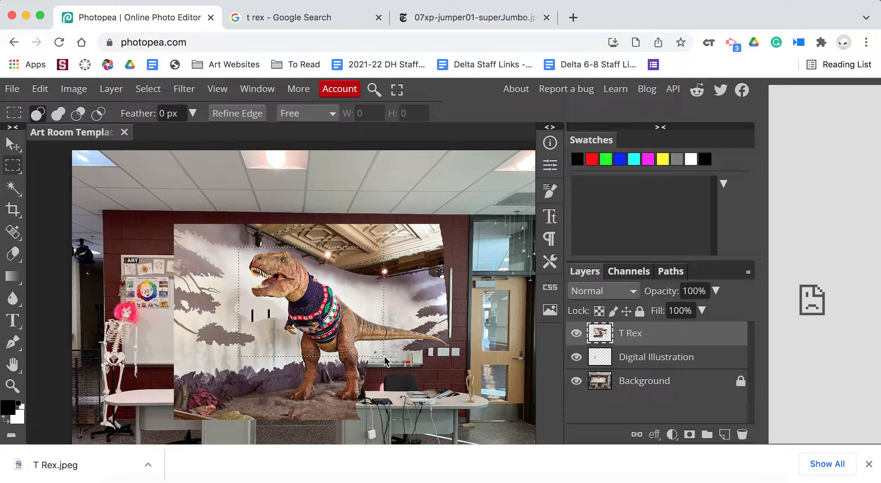
{"action": "left_click", "coordinate": [46, 88]}
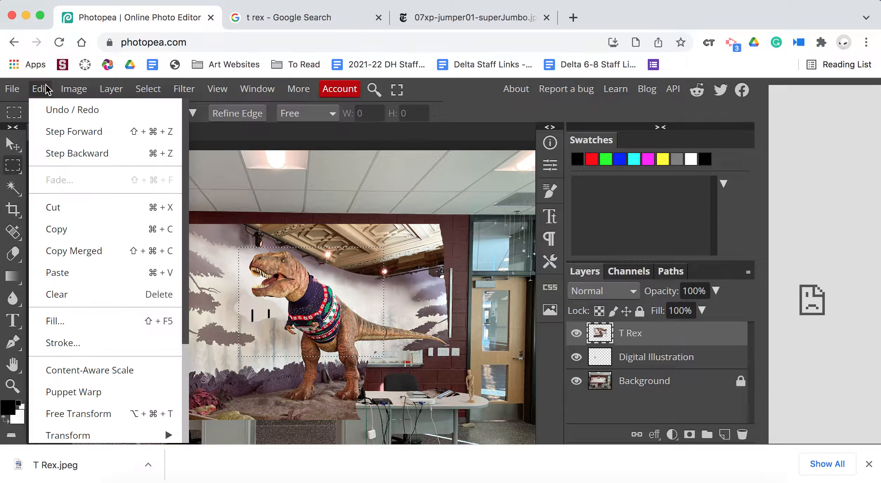
{"action": "left_click", "coordinate": [68, 230]}
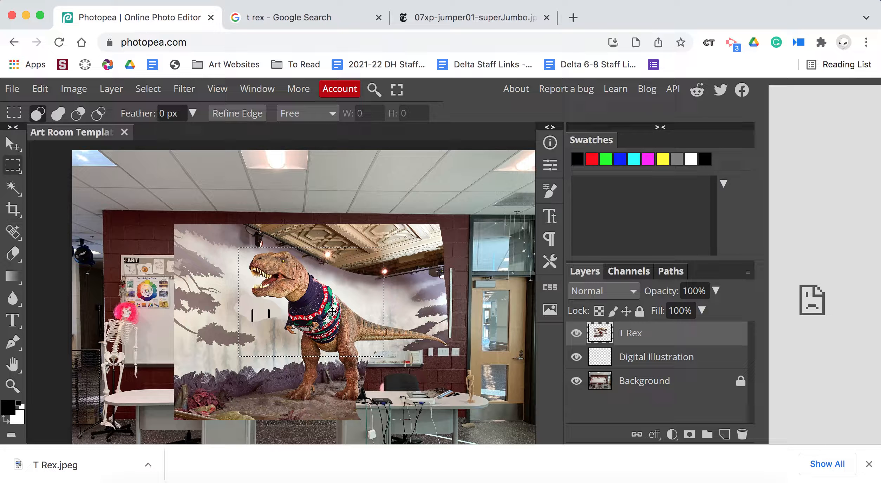
{"action": "left_click", "coordinate": [40, 89]}
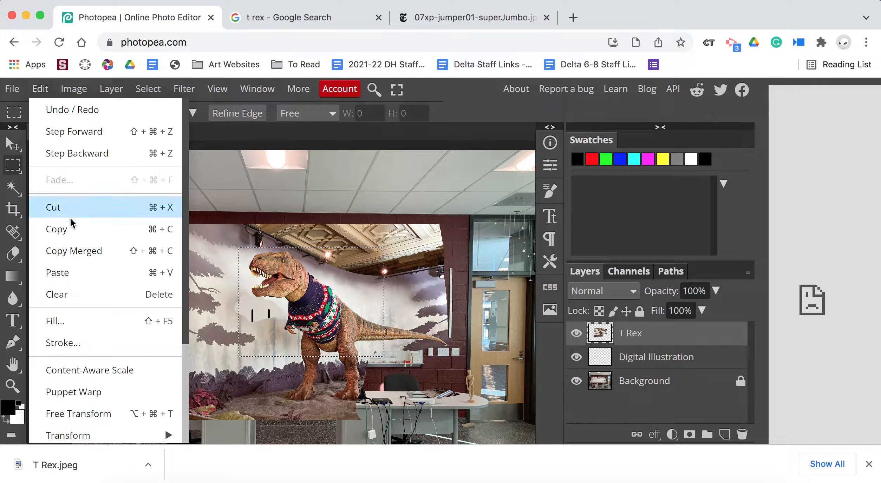
{"action": "left_click", "coordinate": [68, 268]}
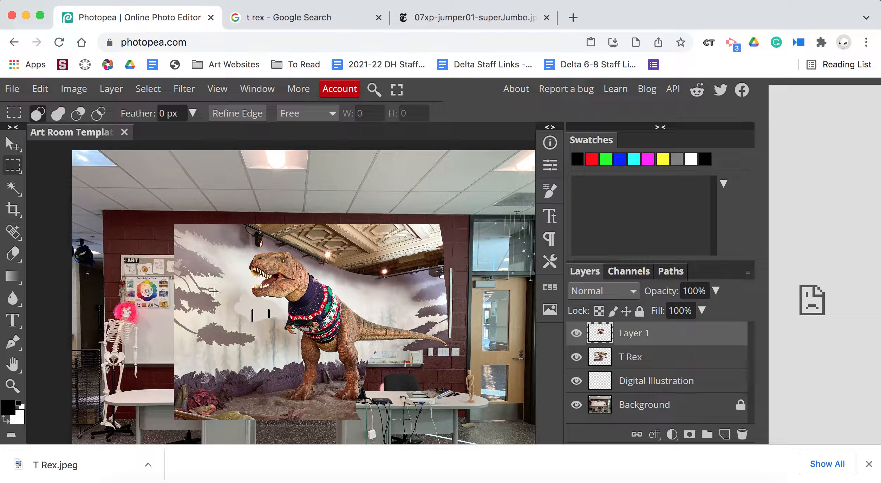
Check the pasted piece with the T Rex layer hidden, show that layer again, and move the piece toward the door before deleting it
{"action": "left_click", "coordinate": [576, 357]}
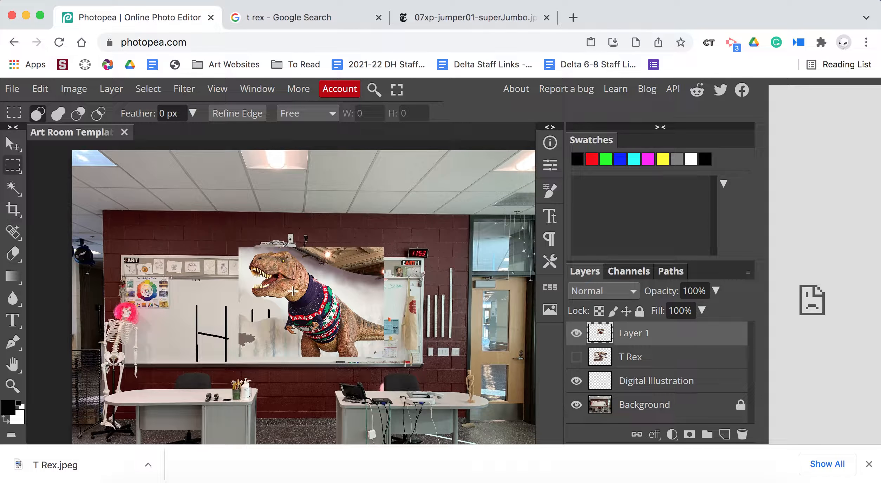
{"action": "left_click", "coordinate": [576, 357]}
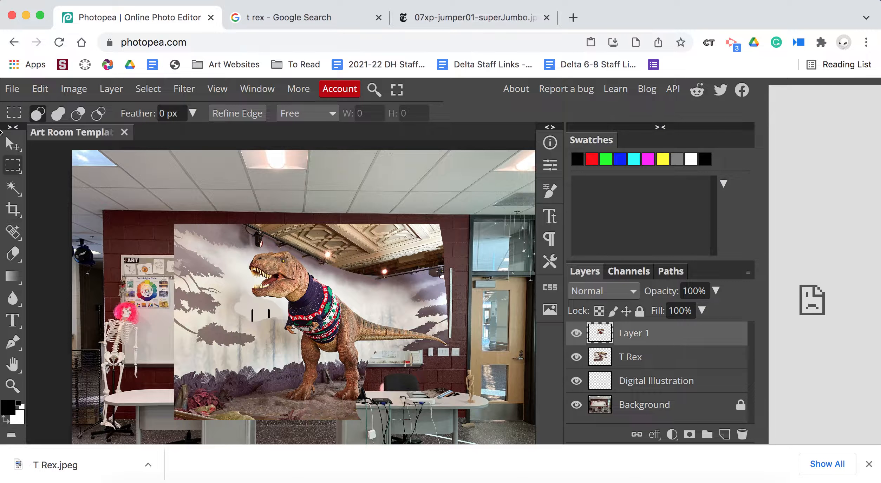
{"action": "left_click", "coordinate": [12, 144]}
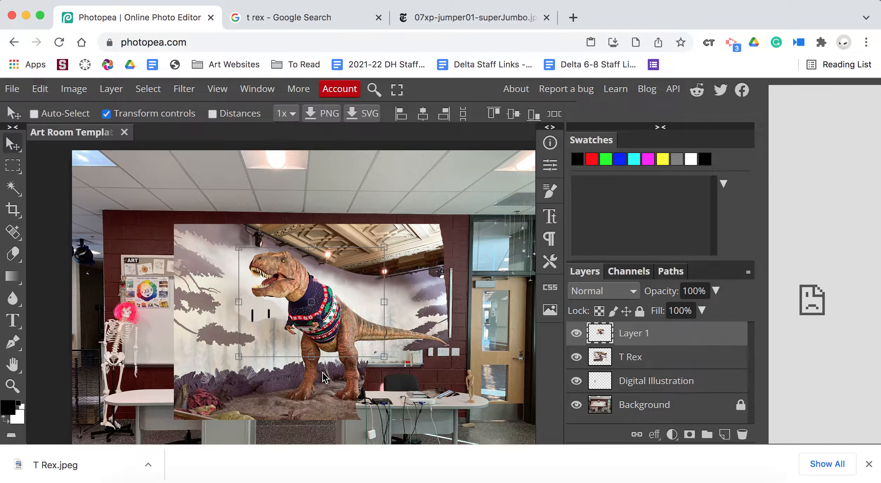
{"action": "left_click_drag", "start_coordinate": [329, 325], "coordinate": [456, 306]}
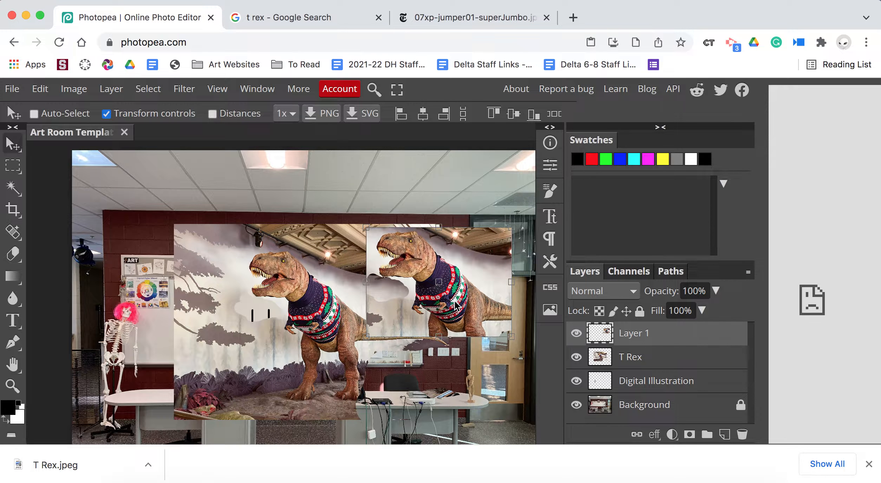
{"action": "key", "text": "BackSpace"}
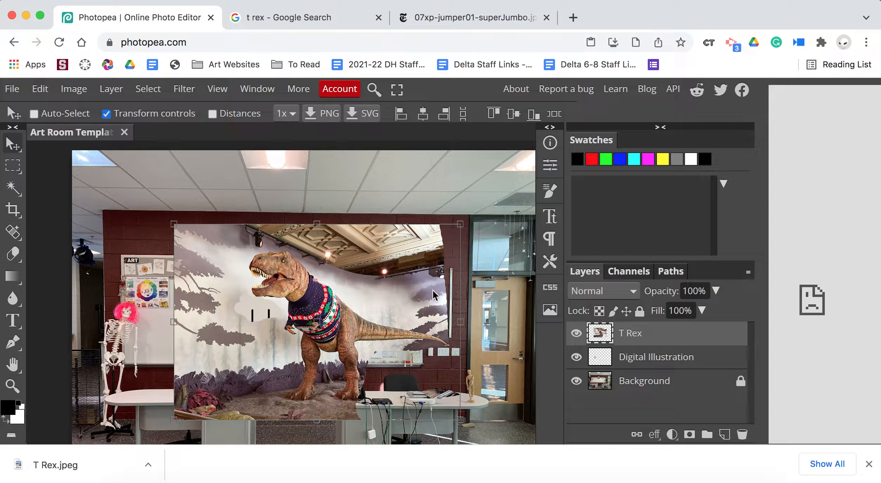
Make a Quick Selection on the T Rex layer and subtract the pale background in front of the dinosaur's jaw
{"action": "left_click", "coordinate": [16, 169]}
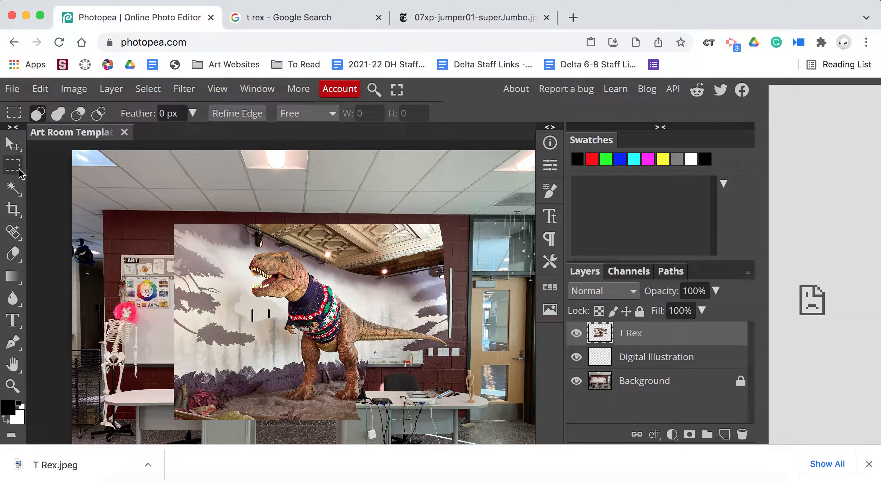
{"action": "left_click", "coordinate": [14, 192]}
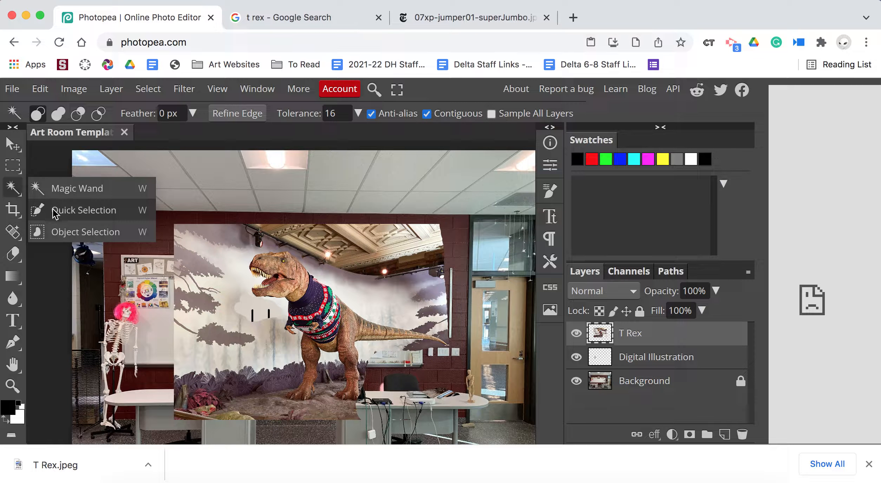
{"action": "left_click", "coordinate": [83, 210]}
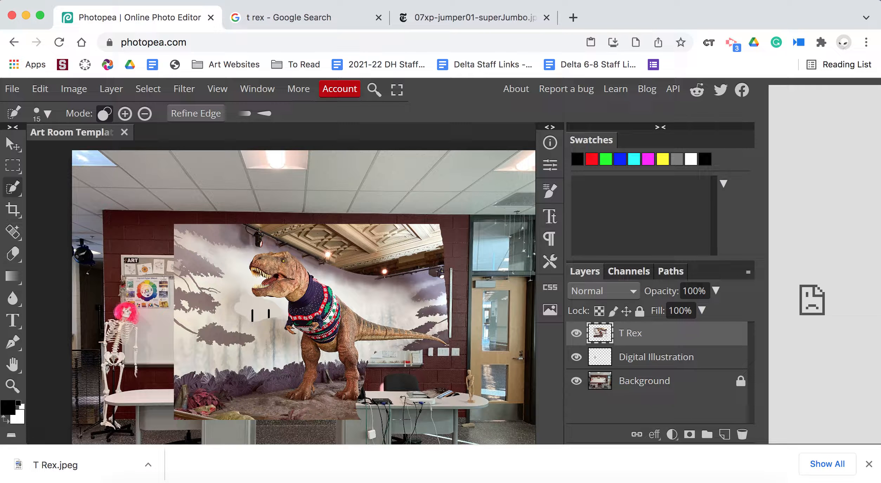
{"action": "left_click", "coordinate": [240, 287]}
{"action": "key", "text": "shift"}
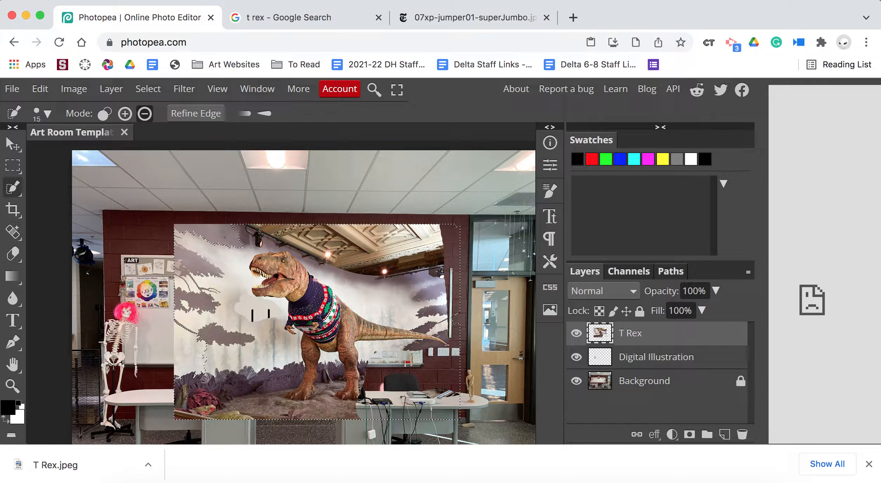
{"action": "left_click_drag", "start_coordinate": [236, 250], "coordinate": [246, 276]}
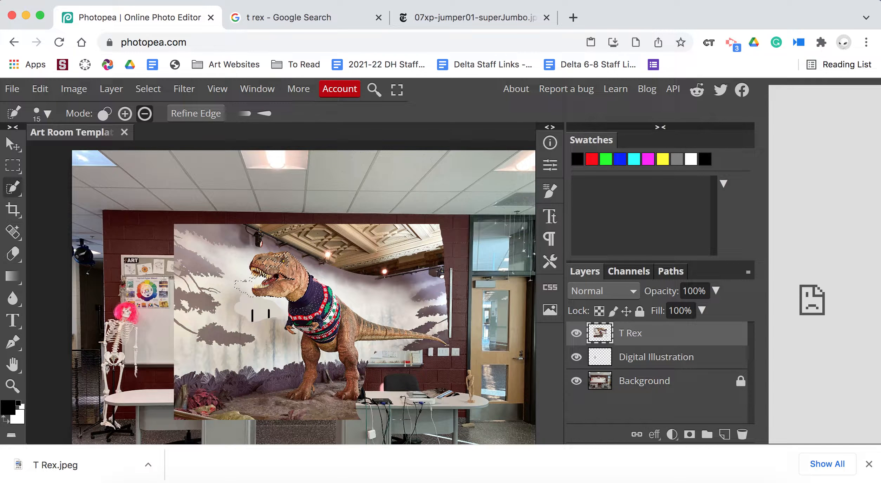
{"action": "key", "text": "super+z"}
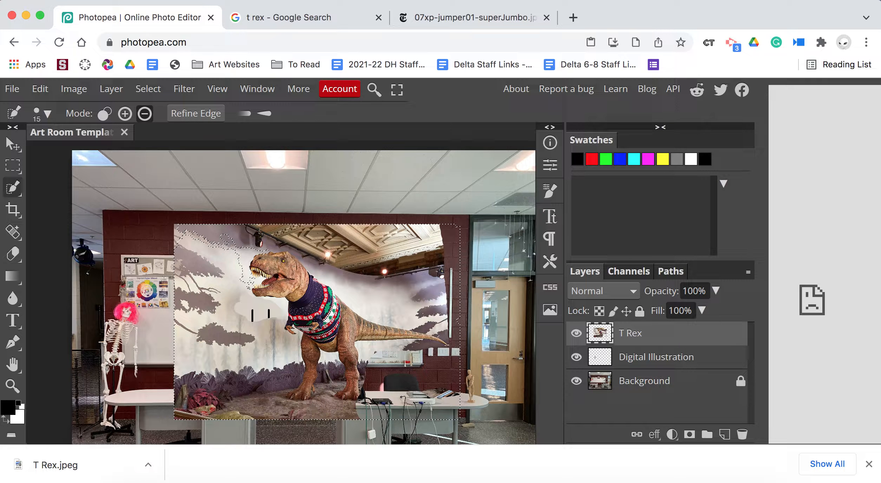
{"action": "left_click_drag", "start_coordinate": [247, 296], "coordinate": [250, 299]}
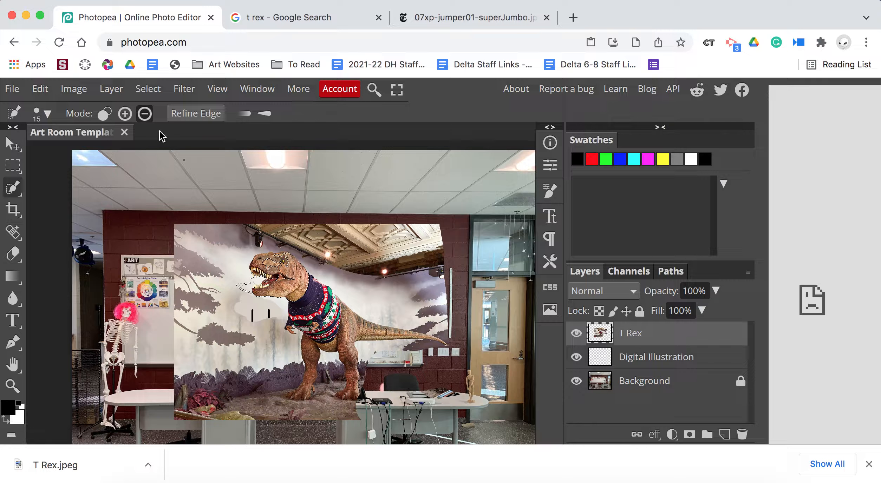
Add the dinosaur's sweater and body to the selection and refine it around the legs and feet
{"action": "left_click", "coordinate": [125, 113]}
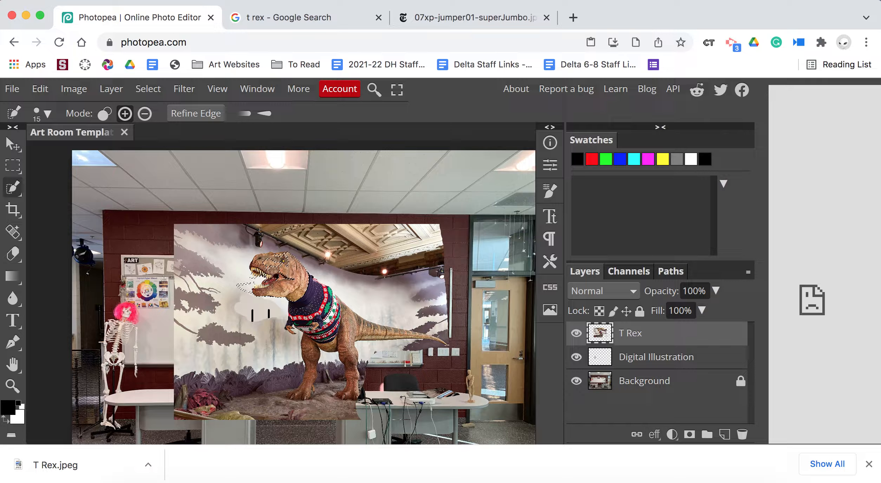
{"action": "left_click_drag", "start_coordinate": [326, 316], "coordinate": [360, 315]}
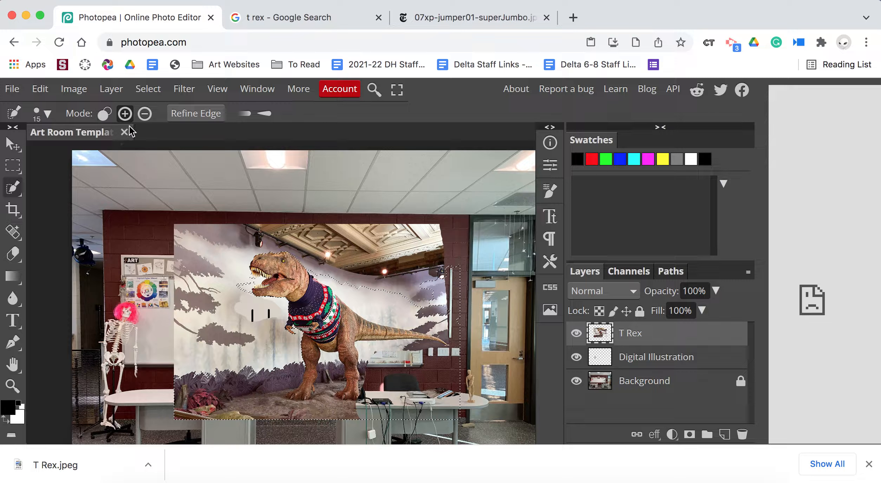
{"action": "scroll", "coordinate": [249, 227], "scroll_direction": "up", "scroll_amount": 5}
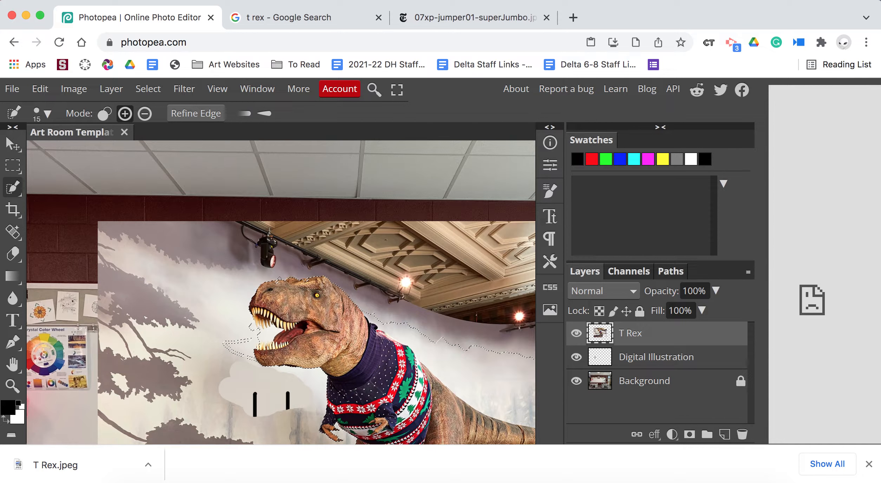
{"action": "scroll", "coordinate": [281, 292], "scroll_direction": "down", "scroll_amount": 2}
{"action": "left_click", "coordinate": [145, 114]}
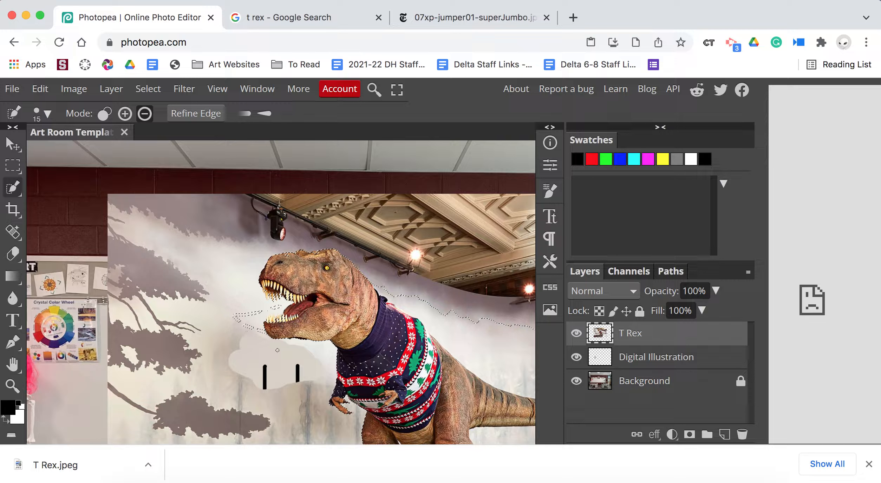
{"action": "scroll", "coordinate": [301, 365], "scroll_direction": "down", "scroll_amount": 5}
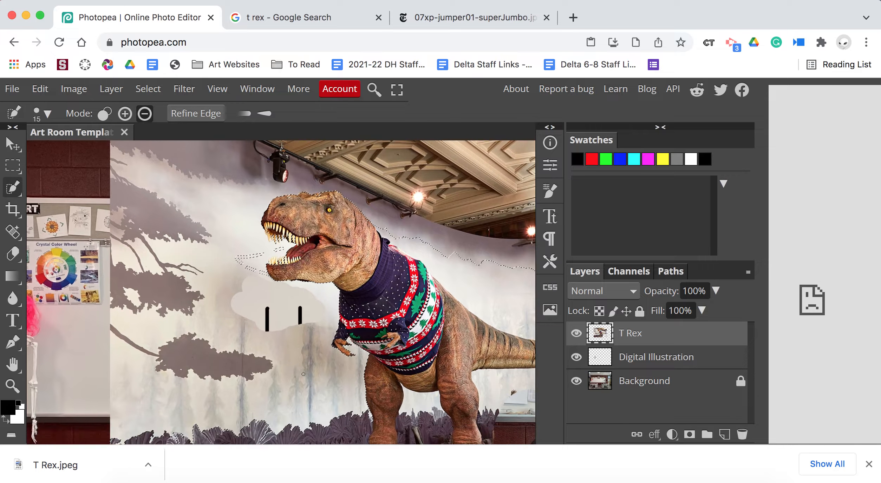
{"action": "scroll", "coordinate": [303, 373], "scroll_direction": "down", "scroll_amount": 1}
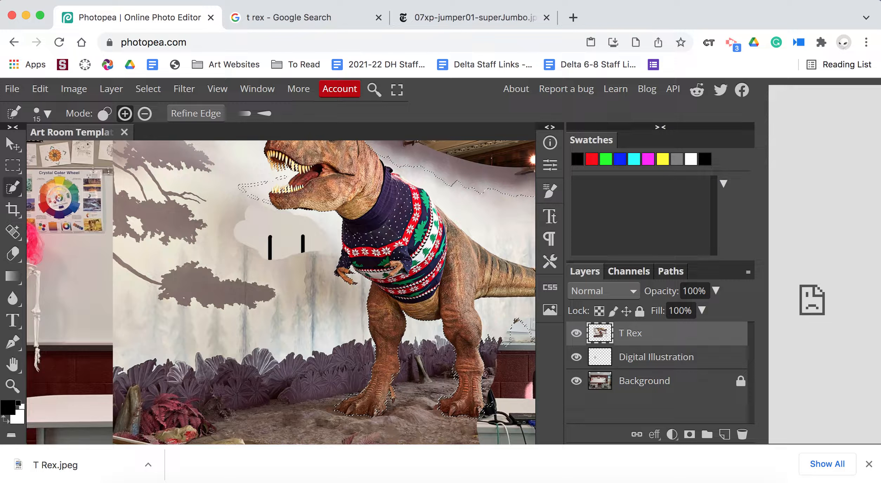
Subtract the background below and above the dinosaur's tail from the selection and return Quick Selection to add mode
{"action": "scroll", "coordinate": [453, 311], "scroll_direction": "right", "scroll_amount": 2}
{"action": "scroll", "coordinate": [453, 312], "scroll_direction": "up", "scroll_amount": 1}
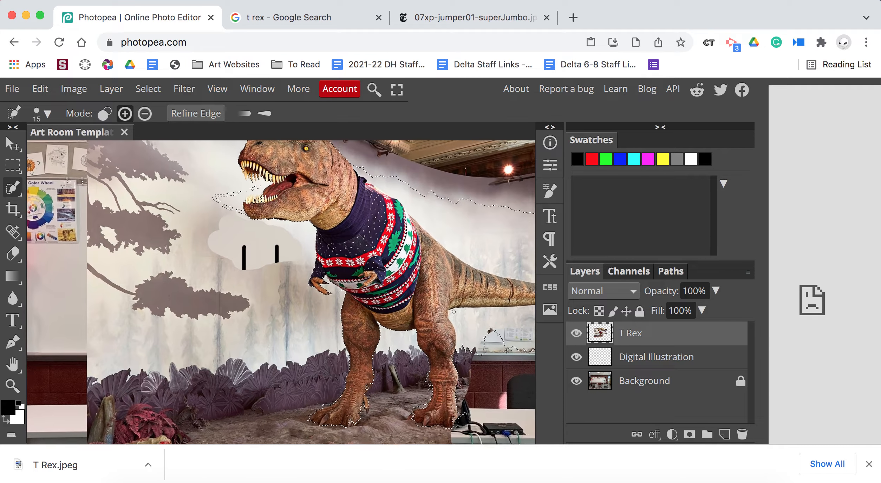
{"action": "scroll", "coordinate": [453, 312], "scroll_direction": "down", "scroll_amount": 2}
{"action": "scroll", "coordinate": [453, 312], "scroll_direction": "right", "scroll_amount": 3}
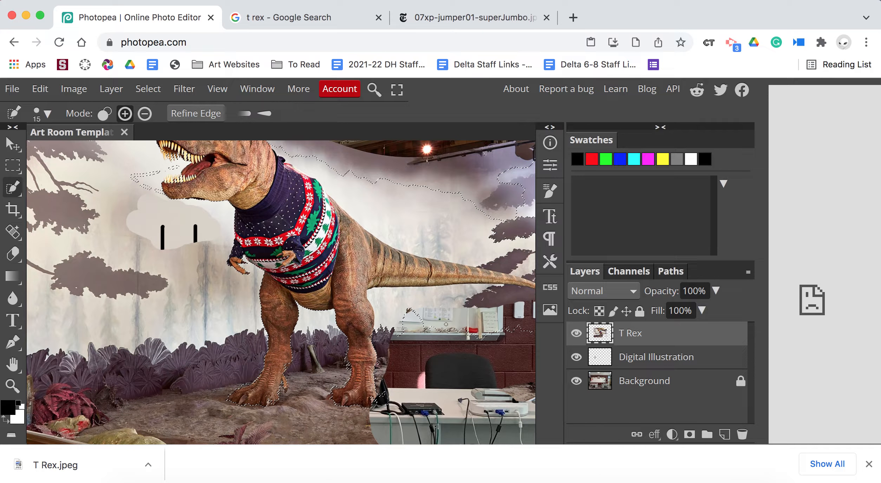
{"action": "left_click", "coordinate": [144, 114]}
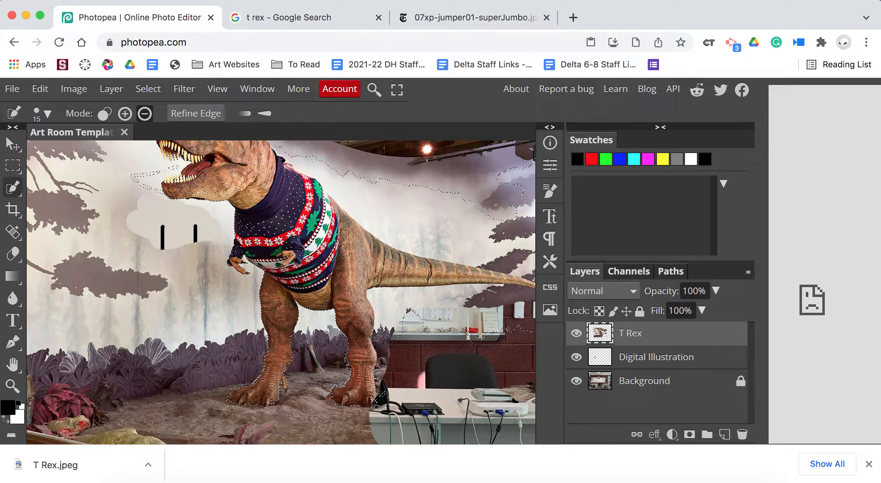
{"action": "left_click", "coordinate": [467, 335]}
{"action": "left_click_drag", "start_coordinate": [437, 303], "coordinate": [484, 315]}
{"action": "scroll", "coordinate": [281, 292], "scroll_direction": "right", "scroll_amount": 5}
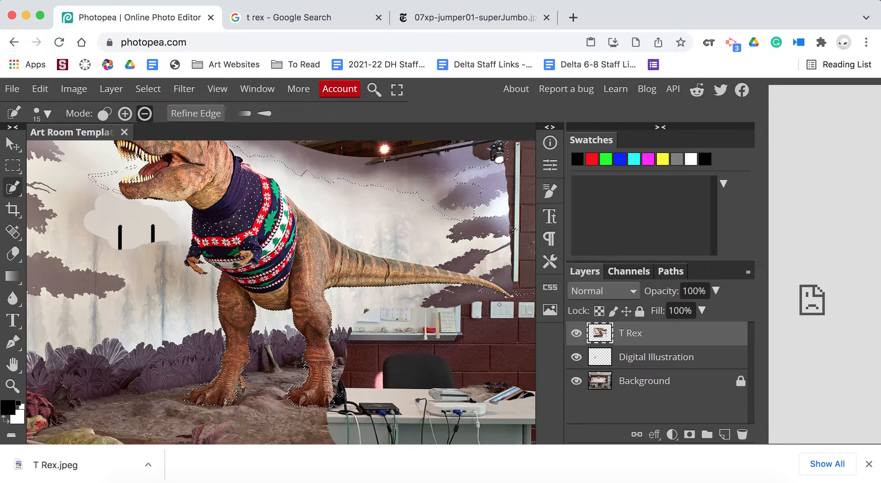
{"action": "mouse_move", "coordinate": [492, 295]}
{"action": "left_mouse_down"}
{"action": "mouse_move", "coordinate": [507, 297]}
{"action": "mouse_move", "coordinate": [393, 249]}
{"action": "left_mouse_up"}
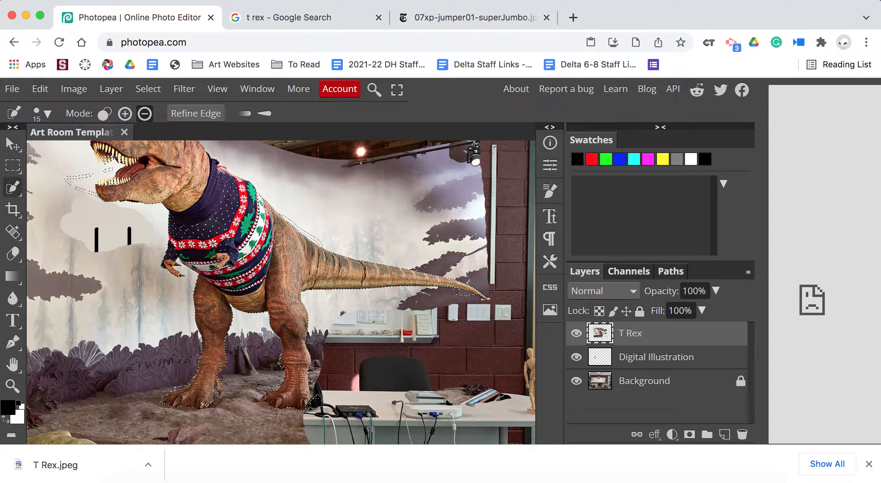
{"action": "scroll", "coordinate": [256, 212], "scroll_direction": "up", "scroll_amount": 3}
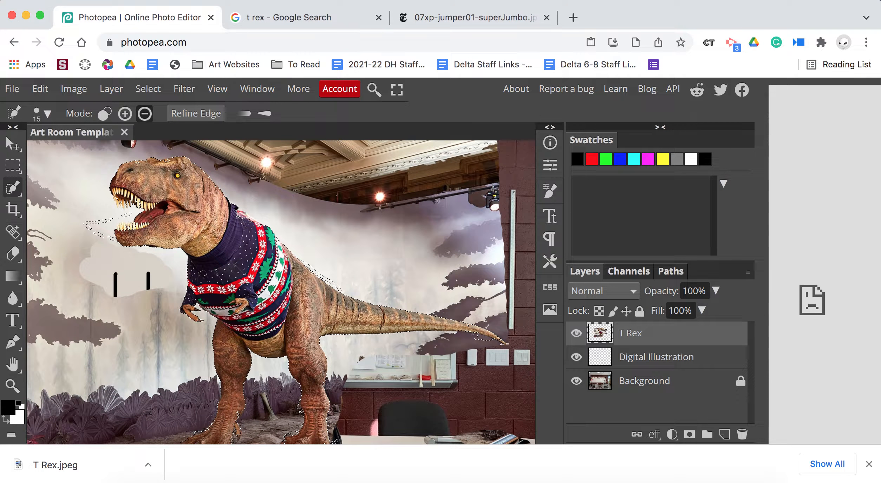
{"action": "left_click", "coordinate": [125, 113]}
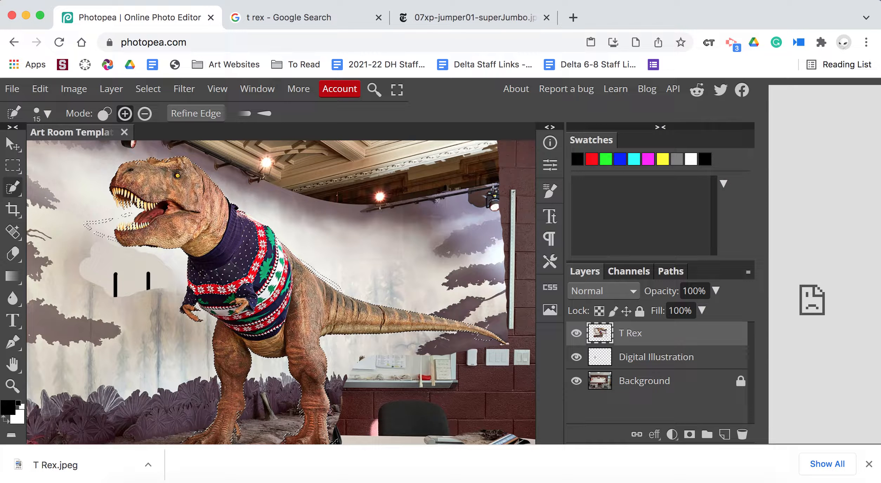
Try cutting the selected dinosaur out of the T Rex layer and undo the cut
{"action": "left_click", "coordinate": [40, 89]}
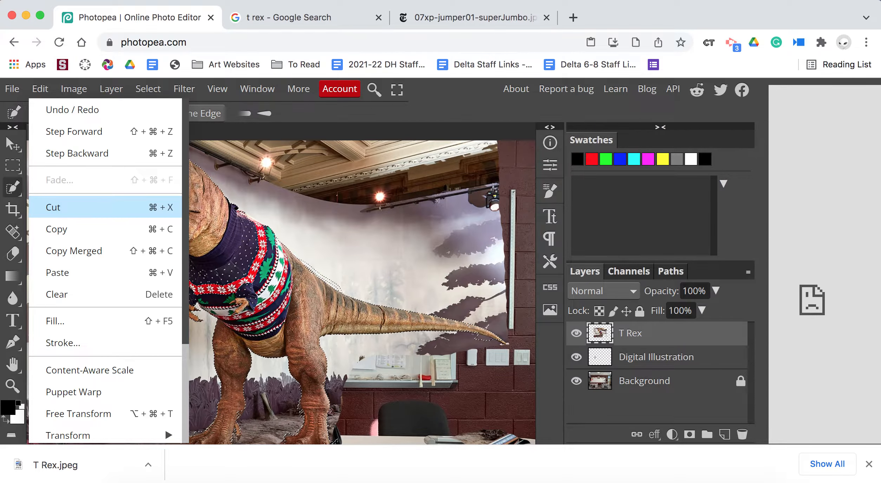
{"action": "left_click", "coordinate": [76, 210]}
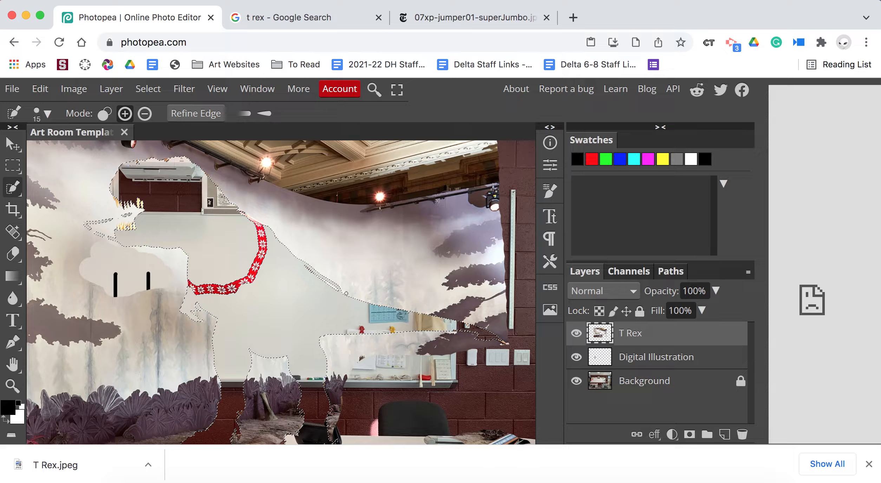
{"action": "key", "text": "ctrl+z"}
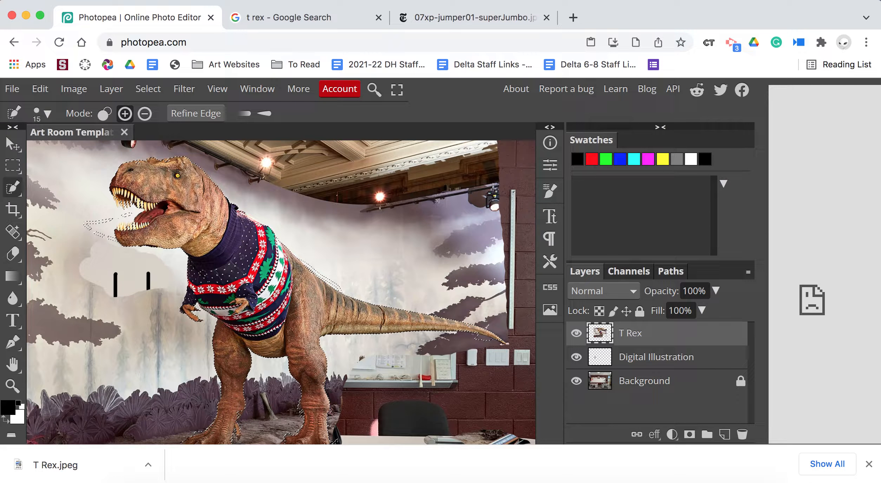
{"action": "left_click", "coordinate": [40, 89]}
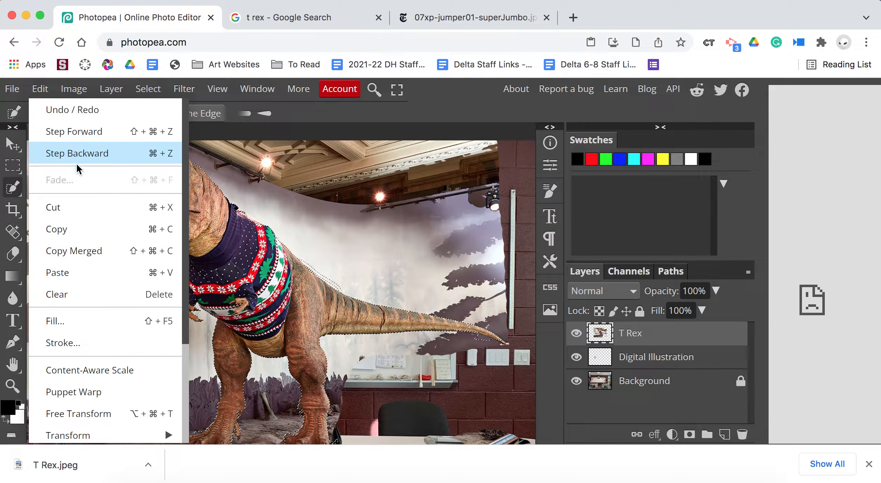
{"action": "left_click", "coordinate": [77, 211]}
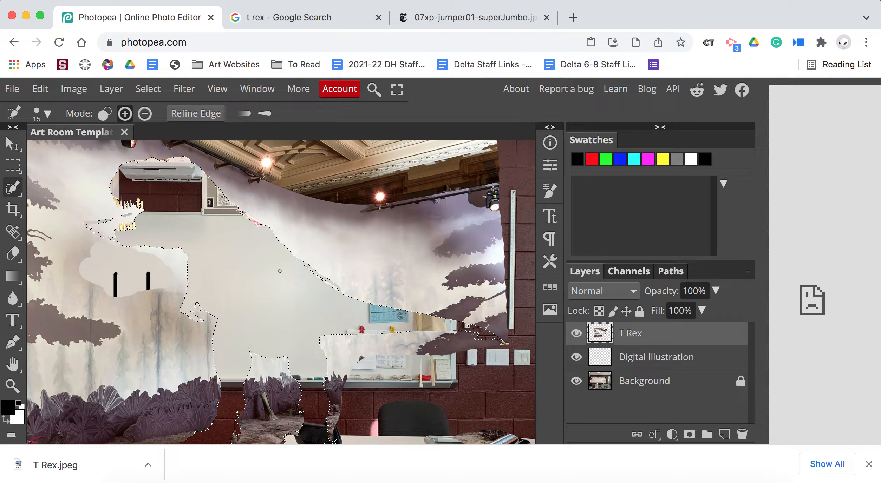
{"action": "key", "text": "ctrl+z"}
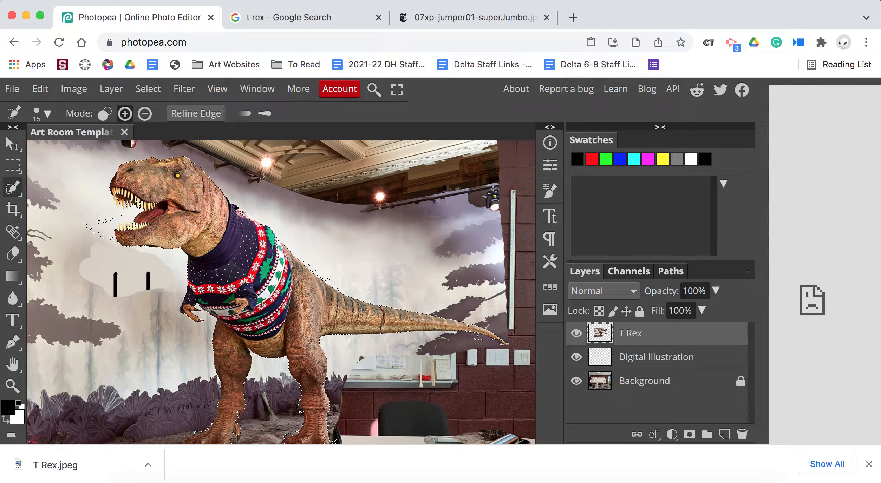
Extend the selection behind the dinosaur's neck and cut the selected dinosaur out of the T Rex layer
{"action": "left_click", "coordinate": [132, 227]}
{"action": "left_click_drag", "start_coordinate": [253, 218], "coordinate": [258, 218]}
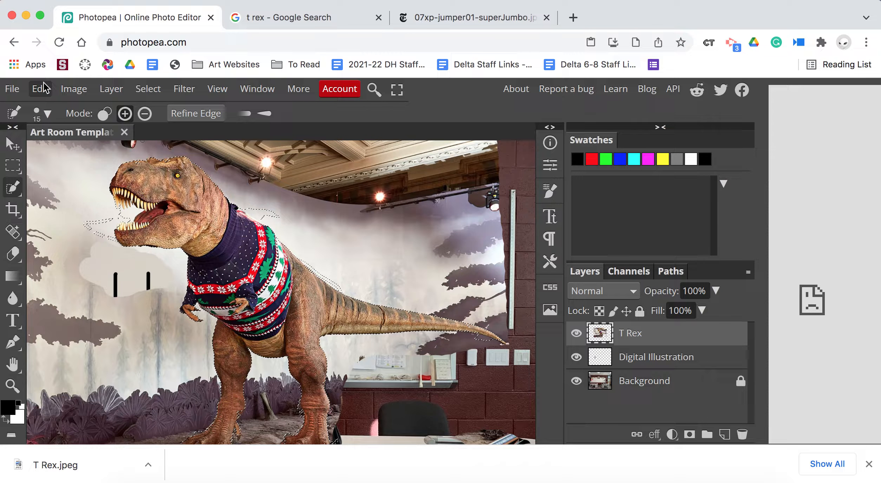
{"action": "key", "text": "Delete"}
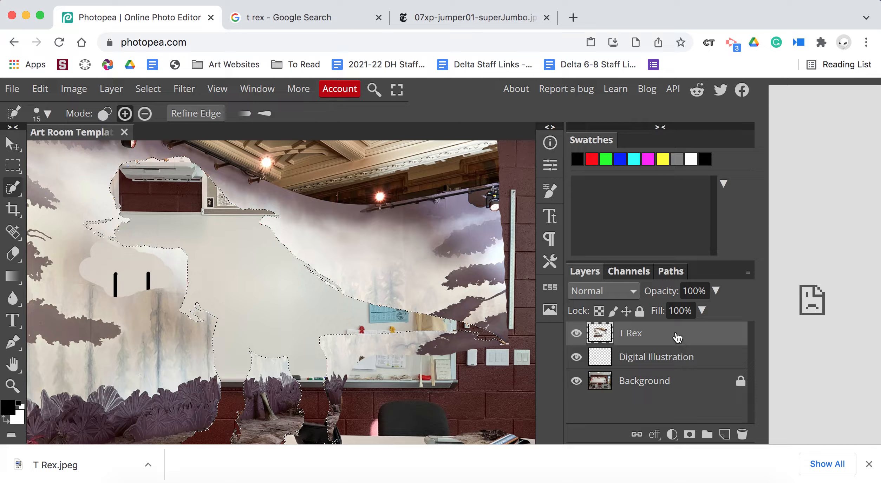
Delete the leftover T Rex layer and paste the cut-out dinosaur onto a new layer
{"action": "left_click", "coordinate": [741, 434]}
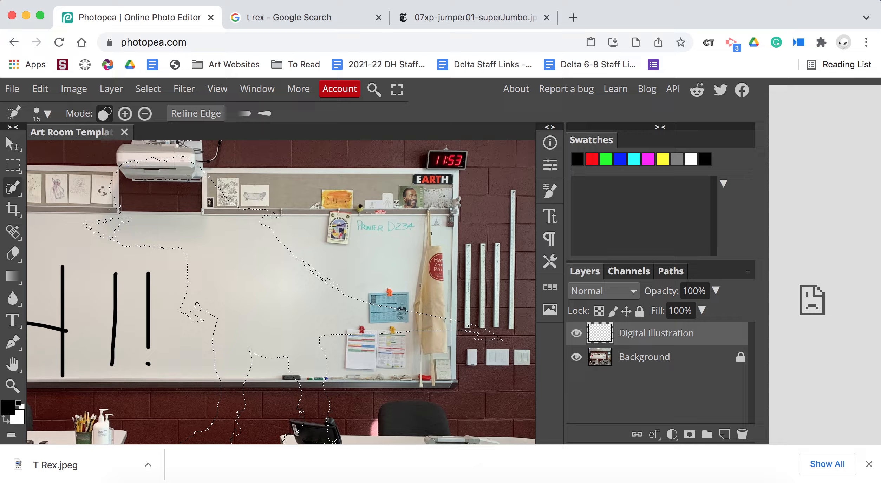
{"action": "left_click", "coordinate": [40, 89]}
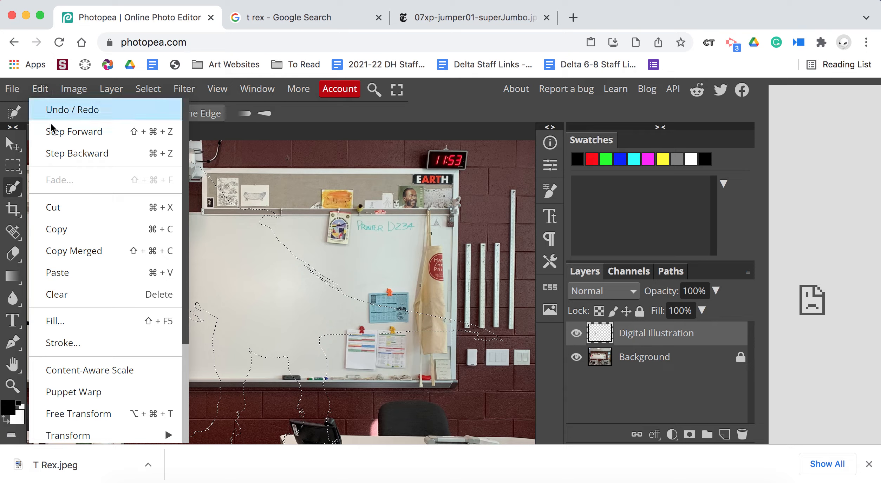
{"action": "left_click", "coordinate": [70, 273]}
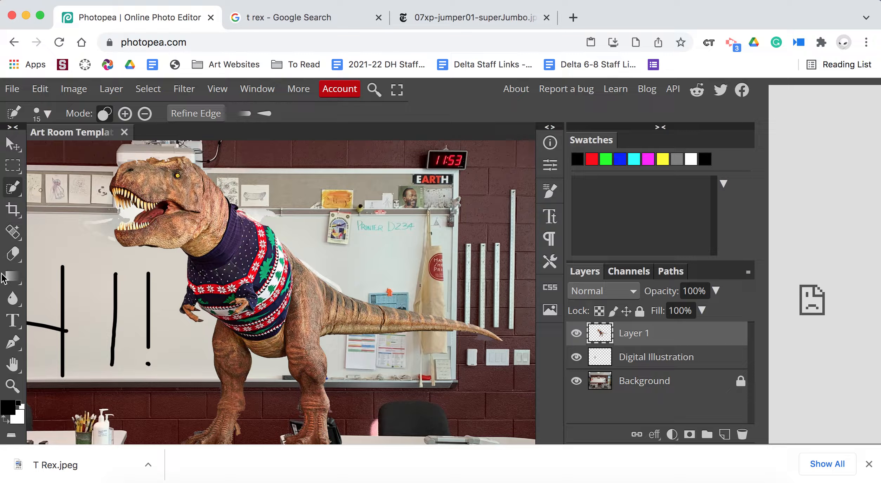
Erase the leftover background patches in front of the dinosaur's jaw, behind its neck and along its back with the Eraser Tool
{"action": "left_click", "coordinate": [13, 253]}
{"action": "right_click", "coordinate": [13, 253]}
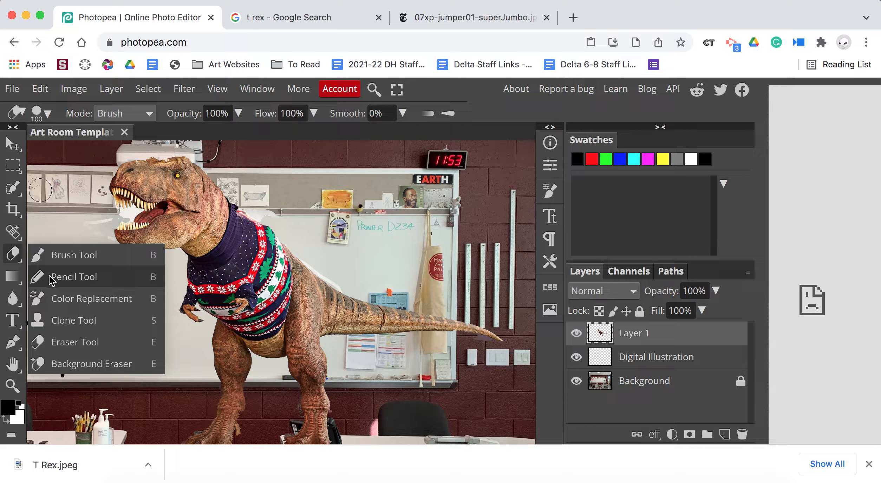
{"action": "left_click", "coordinate": [65, 343]}
{"action": "scroll", "coordinate": [113, 237], "scroll_direction": "up", "scroll_amount": 5}
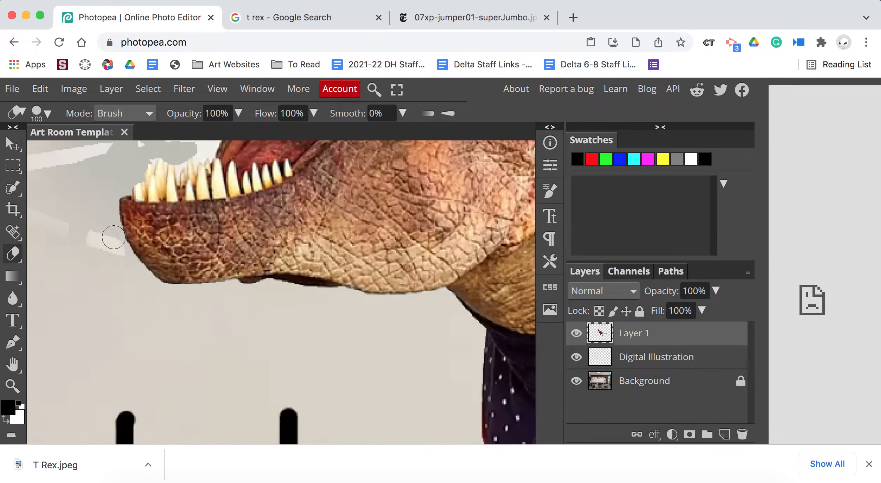
{"action": "scroll", "coordinate": [113, 237], "scroll_direction": "up", "scroll_amount": 2}
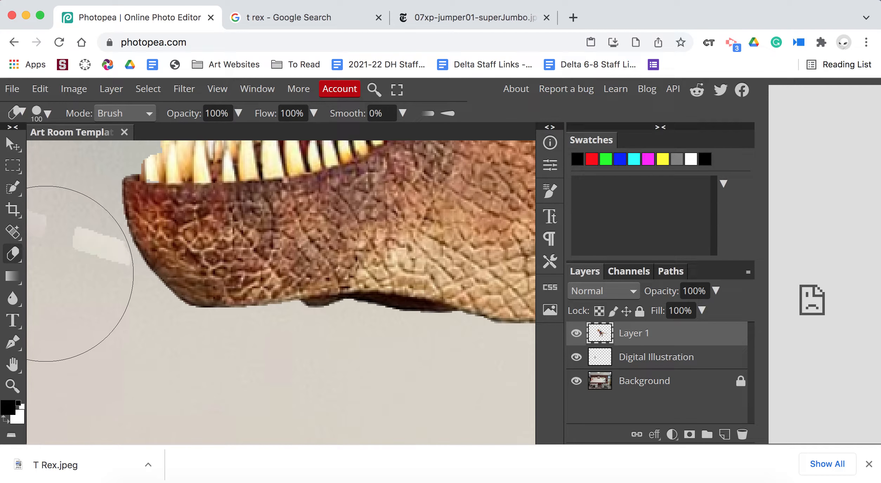
{"action": "left_click_drag", "start_coordinate": [45, 274], "coordinate": [36, 271]}
{"action": "scroll", "coordinate": [37, 271], "scroll_direction": "up", "scroll_amount": 3}
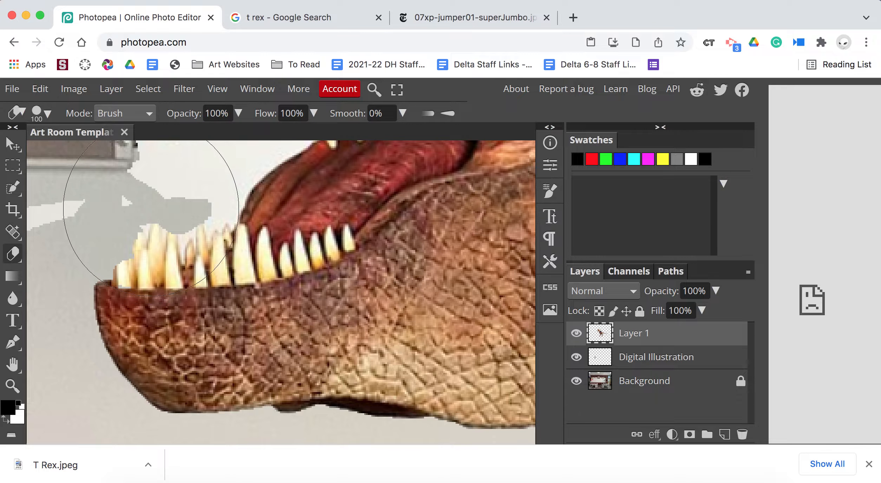
{"action": "scroll", "coordinate": [151, 211], "scroll_direction": "down", "scroll_amount": 6}
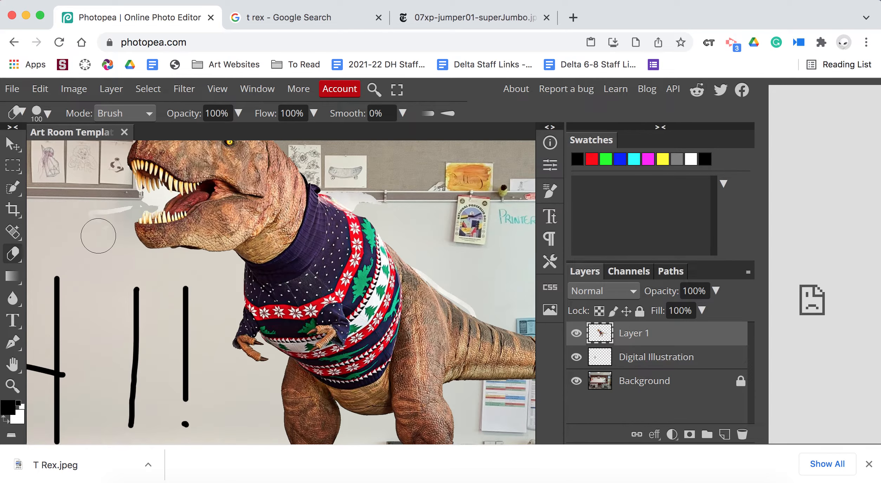
{"action": "left_click_drag", "start_coordinate": [86, 220], "coordinate": [132, 204]}
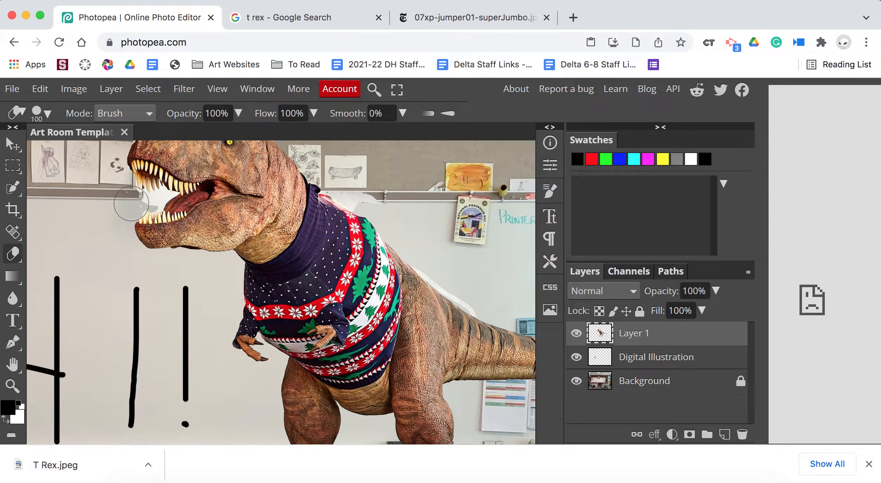
{"action": "mouse_move", "coordinate": [383, 203]}
{"action": "left_mouse_down"}
{"action": "mouse_move", "coordinate": [352, 198]}
{"action": "mouse_move", "coordinate": [329, 177]}
{"action": "left_mouse_up"}
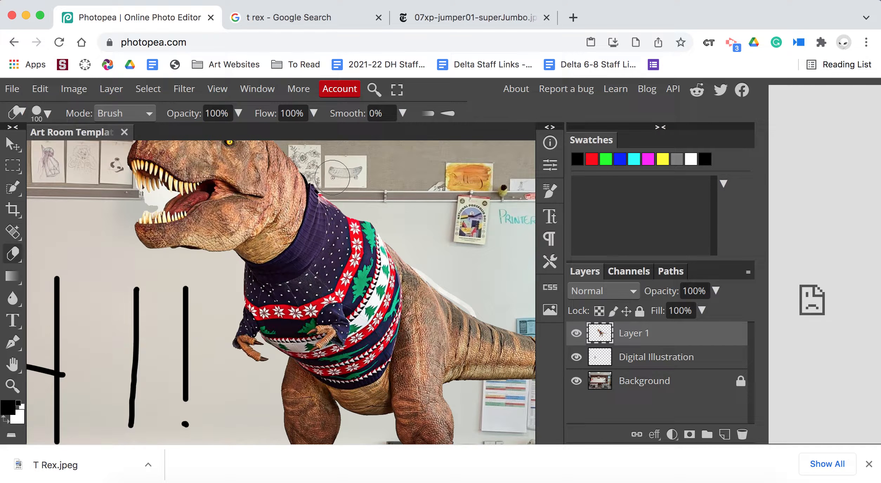
{"action": "mouse_move", "coordinate": [466, 285]}
{"action": "left_mouse_down"}
{"action": "mouse_move", "coordinate": [480, 300]}
{"action": "mouse_move", "coordinate": [430, 265]}
{"action": "left_mouse_up"}
Move the dinosaur down so it stands on the floor between the two desks
{"action": "key", "text": "super+0"}
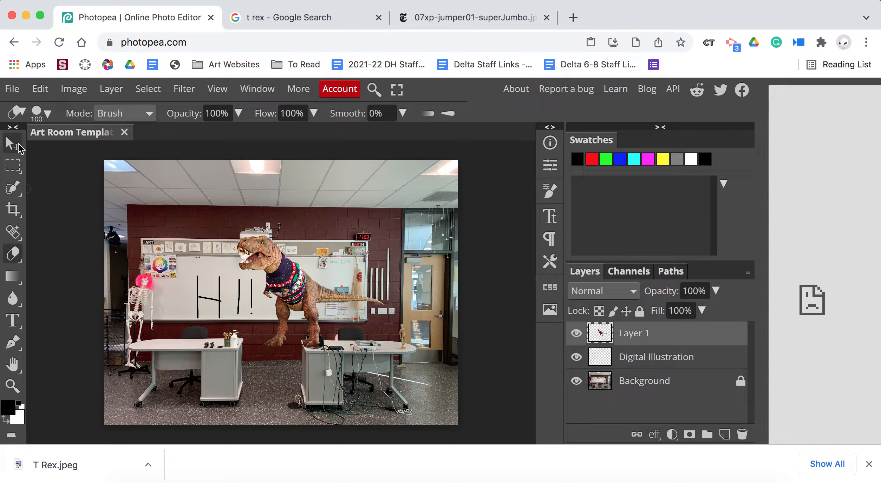
{"action": "left_click", "coordinate": [17, 147]}
{"action": "left_click_drag", "start_coordinate": [287, 292], "coordinate": [277, 335]}
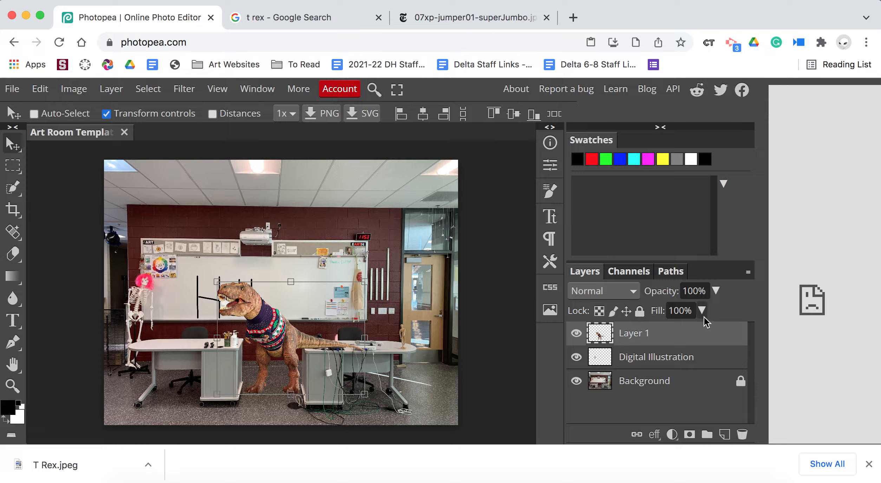
Try lowering the dinosaur layer's opacity to about 39% and restore it to 100%
{"action": "left_click", "coordinate": [715, 291]}
{"action": "left_click_drag", "start_coordinate": [706, 315], "coordinate": [674, 313]}
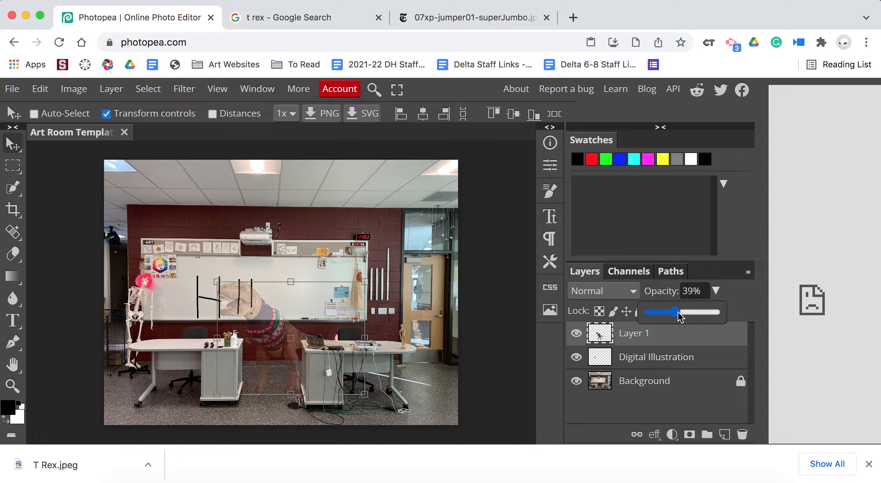
{"action": "left_click_drag", "start_coordinate": [678, 312], "coordinate": [720, 314]}
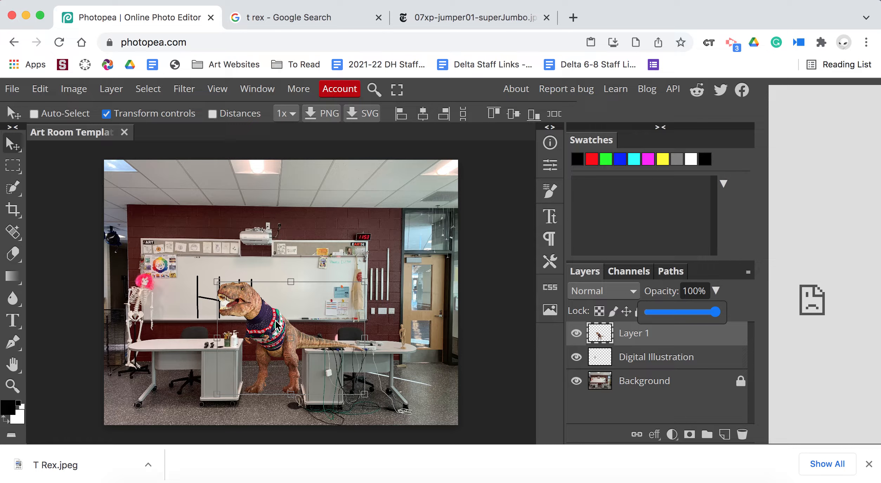
{"action": "left_click", "coordinate": [372, 92]}
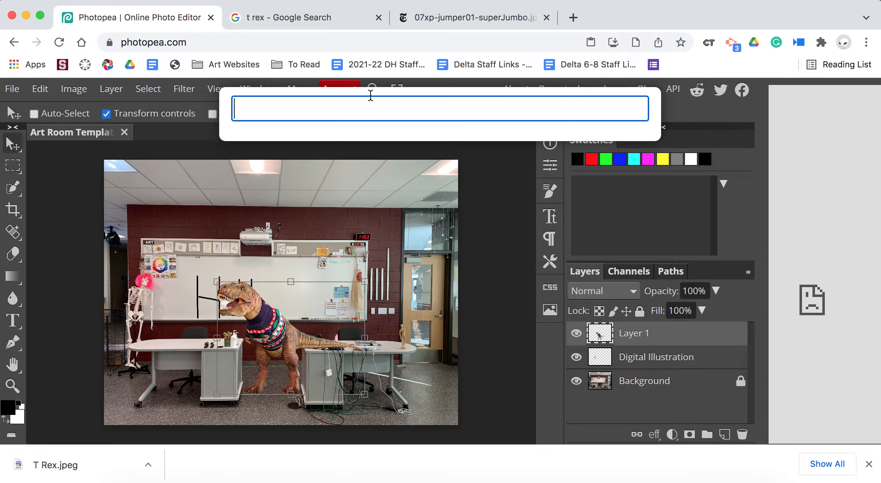
{"action": "left_click", "coordinate": [485, 261]}
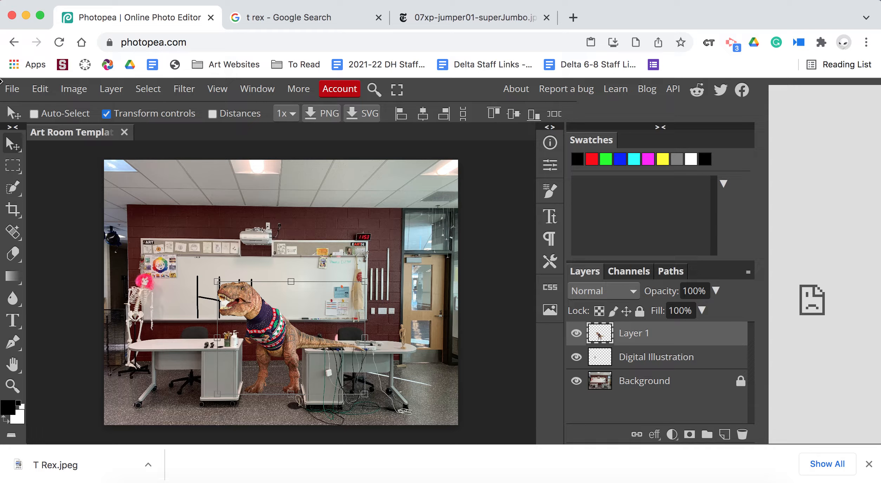
Start exporting the composite as a JPG and switch the export size units to inches
{"action": "left_click", "coordinate": [13, 88]}
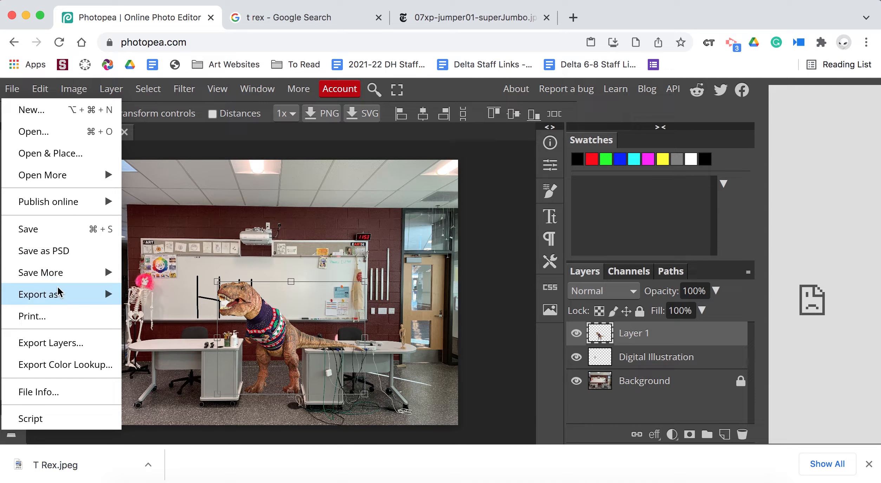
{"action": "mouse_move", "coordinate": [58, 295]}
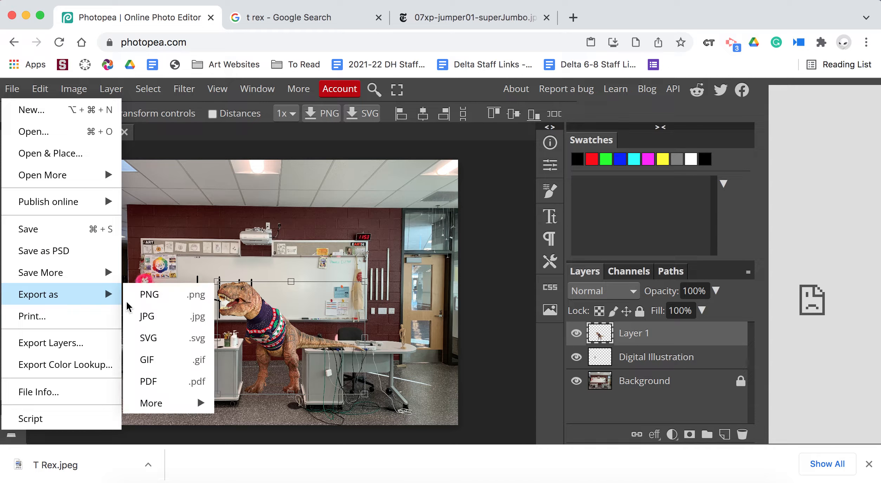
{"action": "left_click", "coordinate": [149, 320]}
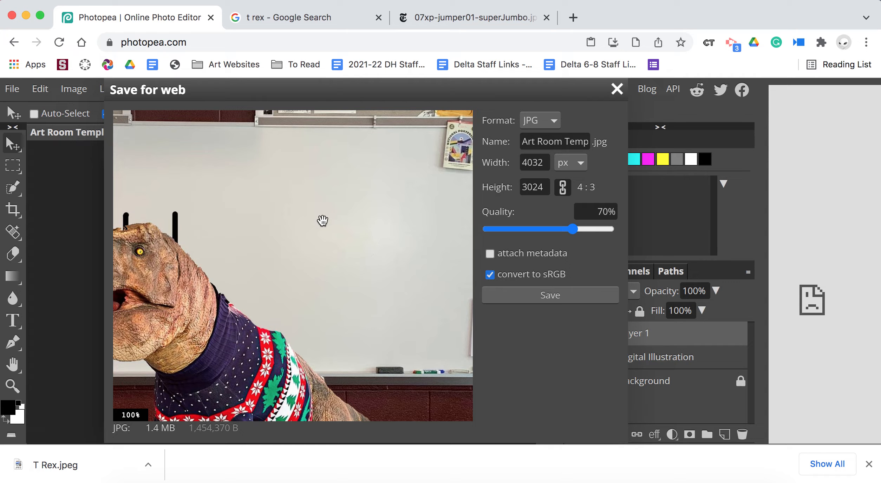
{"action": "scroll", "coordinate": [322, 220], "scroll_direction": "down", "scroll_amount": 4}
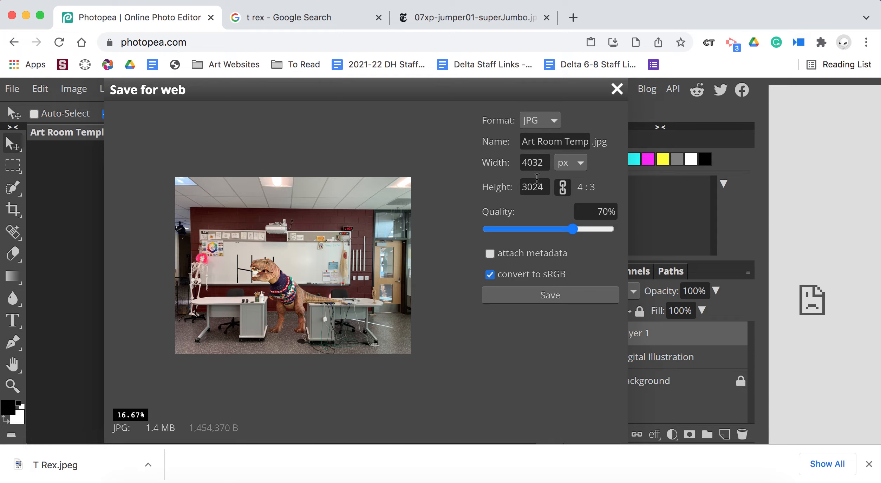
{"action": "left_click", "coordinate": [567, 168]}
{"action": "left_click", "coordinate": [568, 199]}
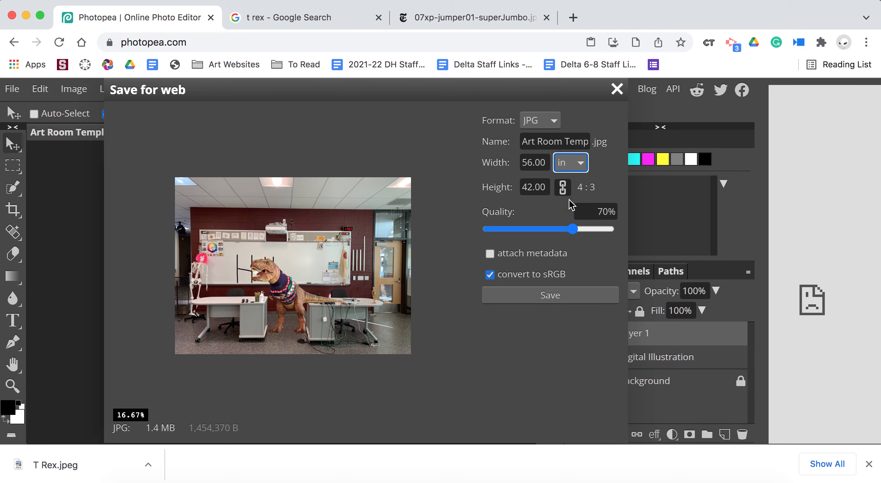
Set the export width to 6 in and the quality to 96%, and save the JPG
{"action": "left_click", "coordinate": [531, 168]}
{"action": "type", "text": "6"}
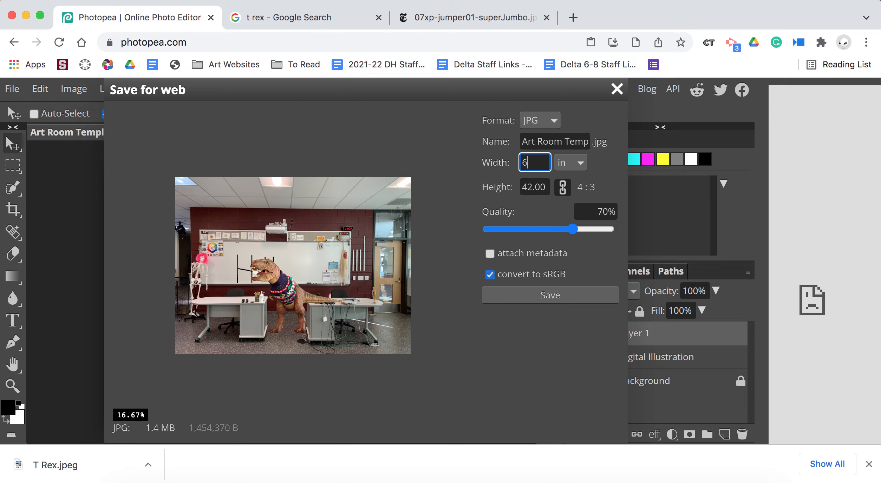
{"action": "key", "text": "Tab"}
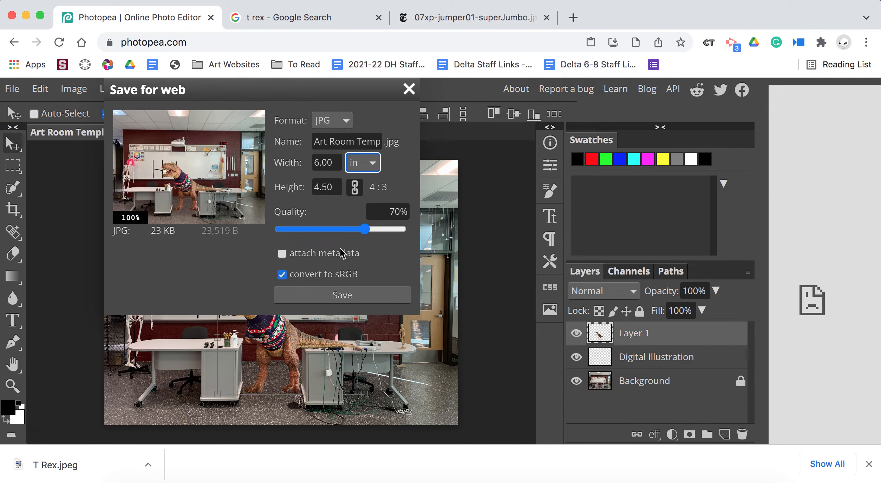
{"action": "left_click_drag", "start_coordinate": [366, 229], "coordinate": [398, 240]}
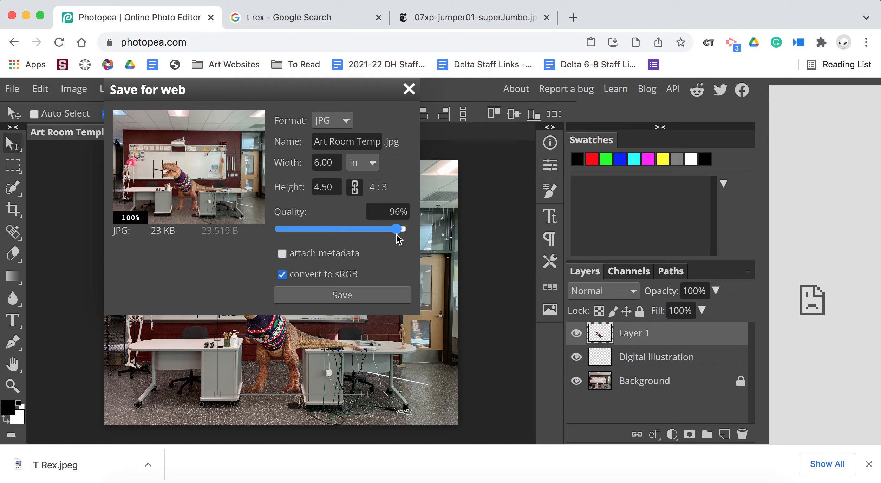
{"action": "left_click", "coordinate": [374, 297]}
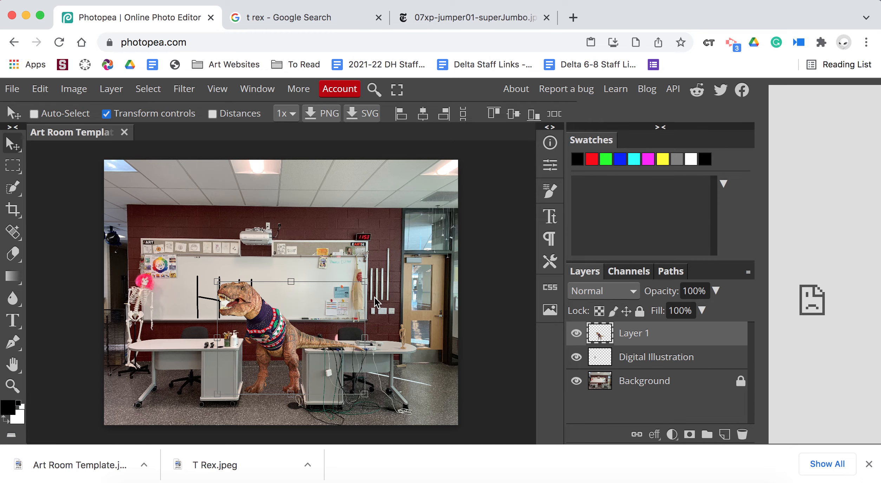